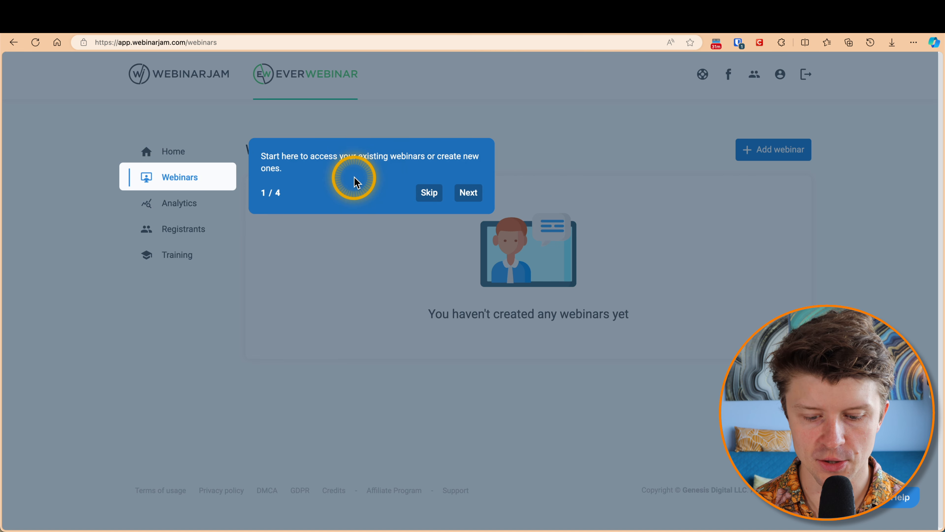
Go through all four parts of the introductory tour on the Webinars page and close it
key(super+equal)
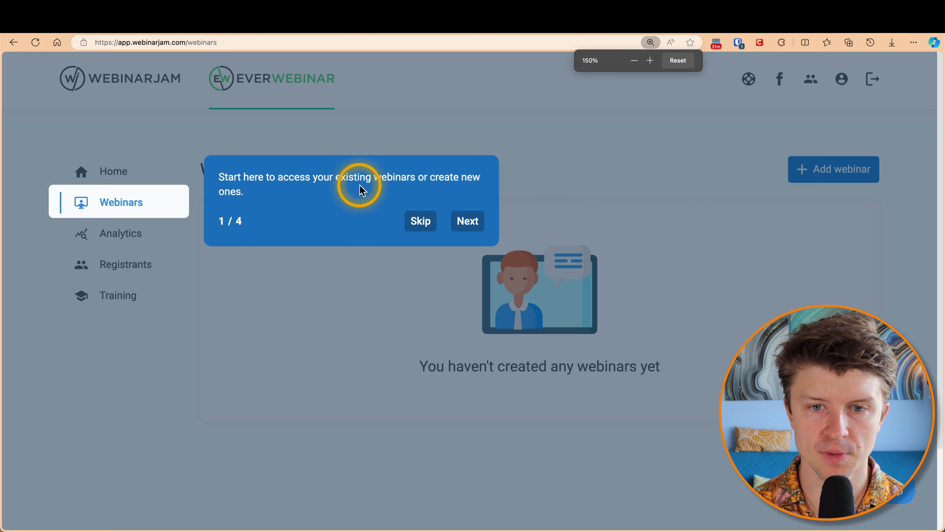
click(467, 221)
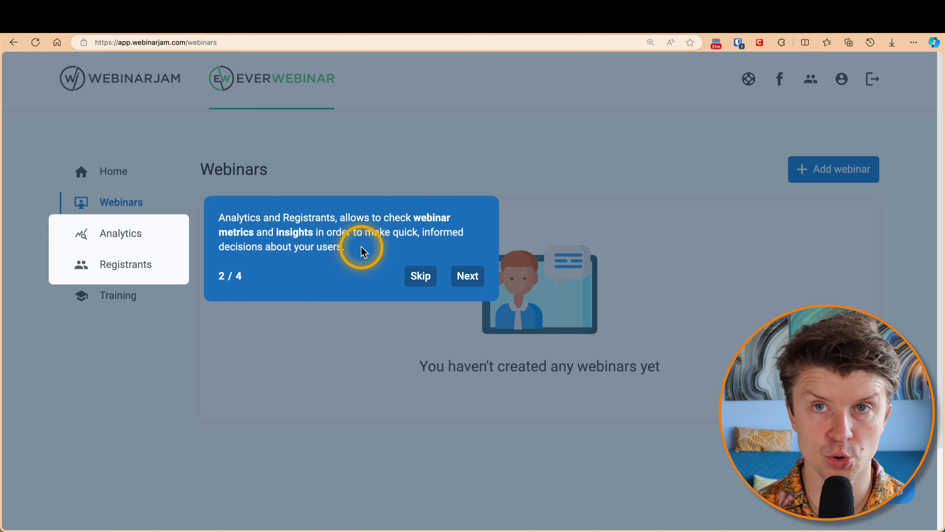
click(468, 275)
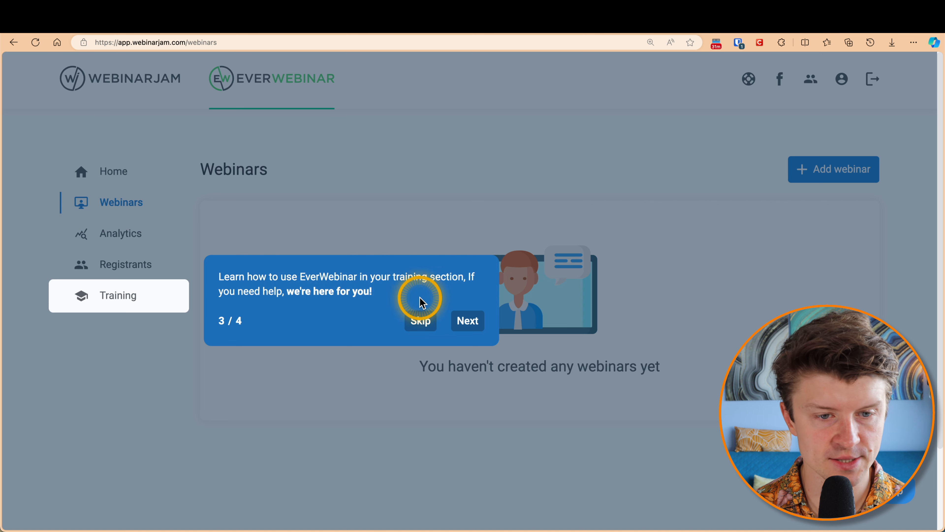
click(476, 321)
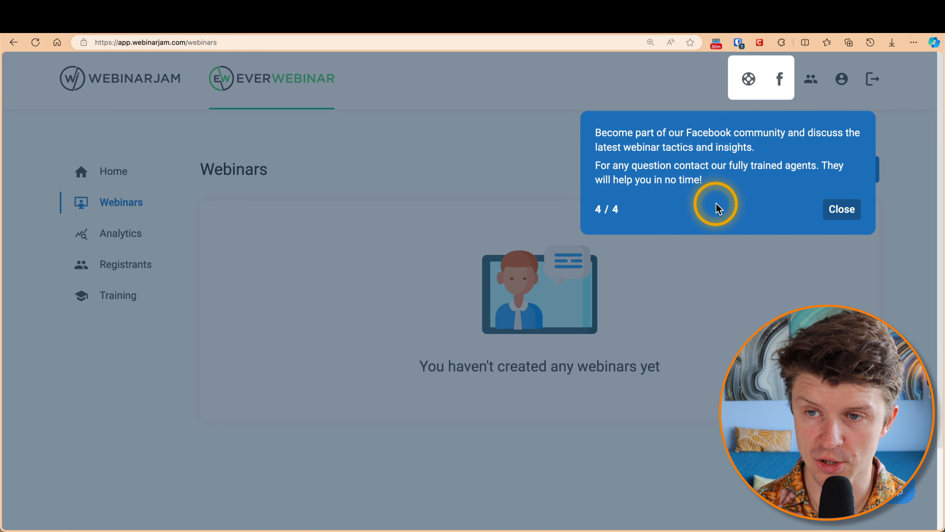
click(835, 209)
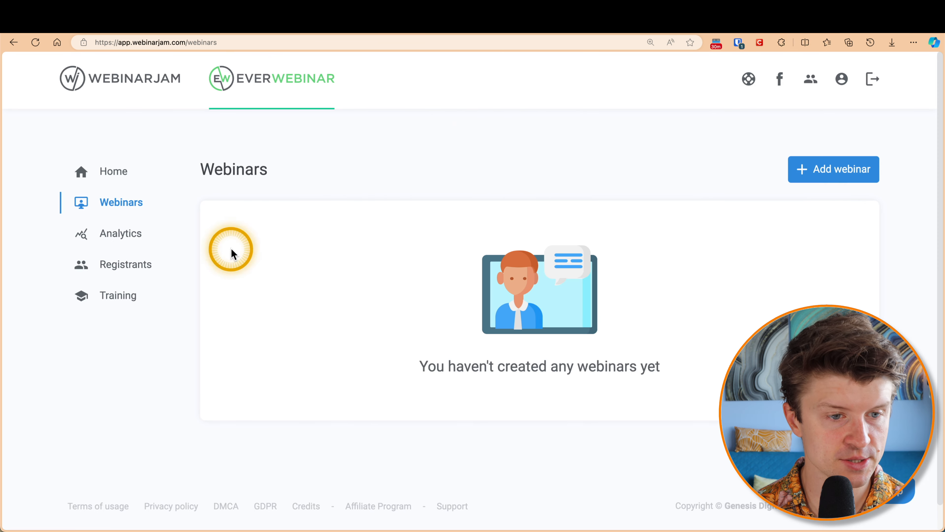
Open the training knowledge base, reject all cookies, and look through the Using WebinarJam & EverWebinar topics
click(117, 295)
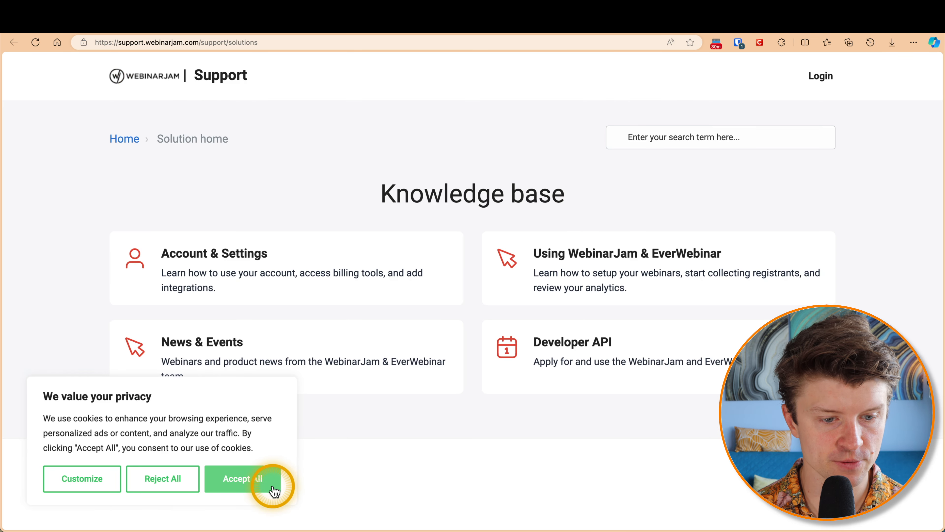
click(184, 480)
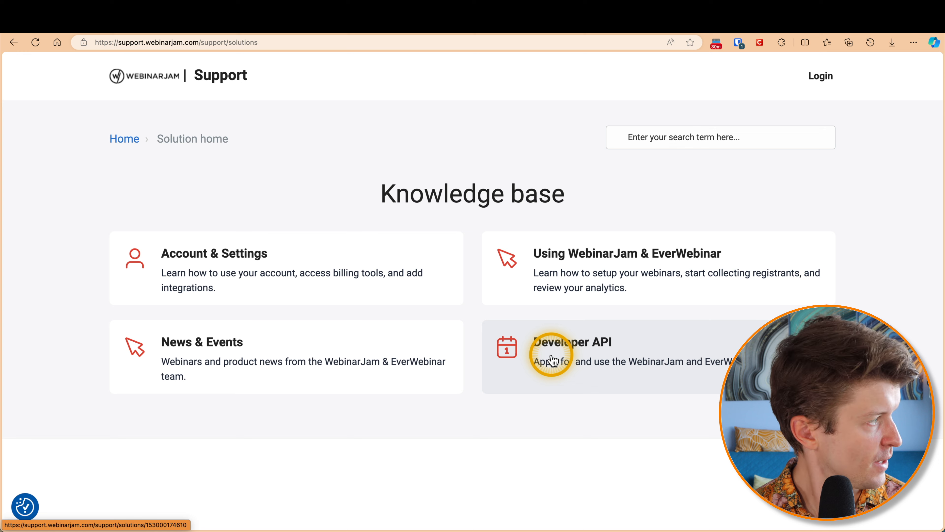
click(632, 257)
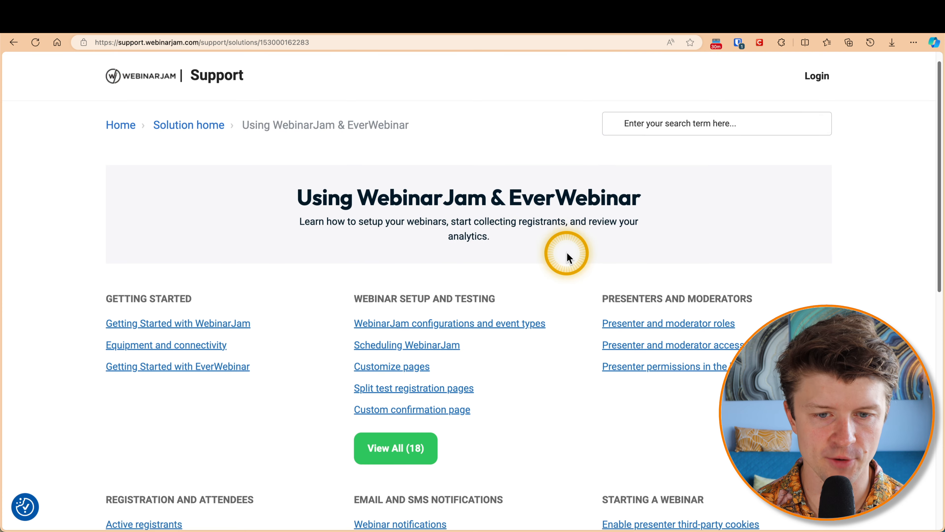
scroll(566, 257, down, 10)
scroll(545, 264, up, 10)
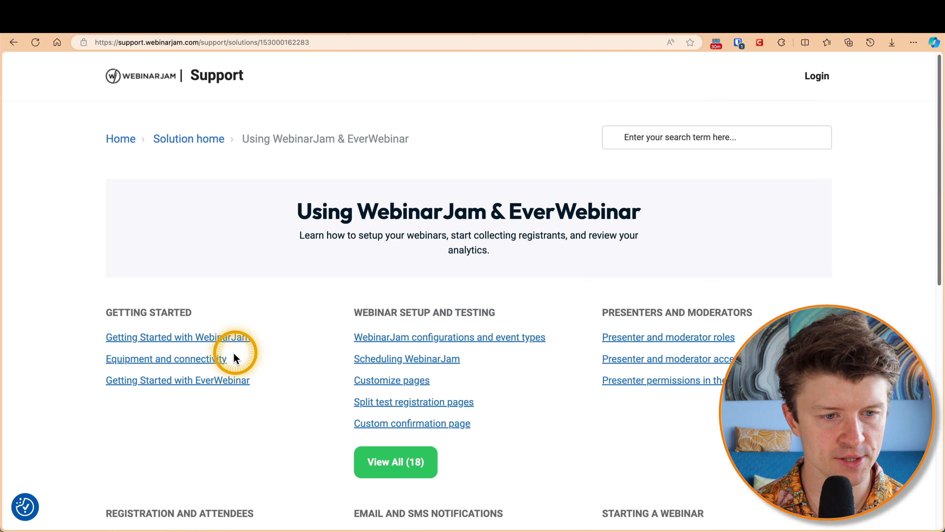
Read through the Getting Started with WebinarJam article, from setup to testing and going live
click(151, 342)
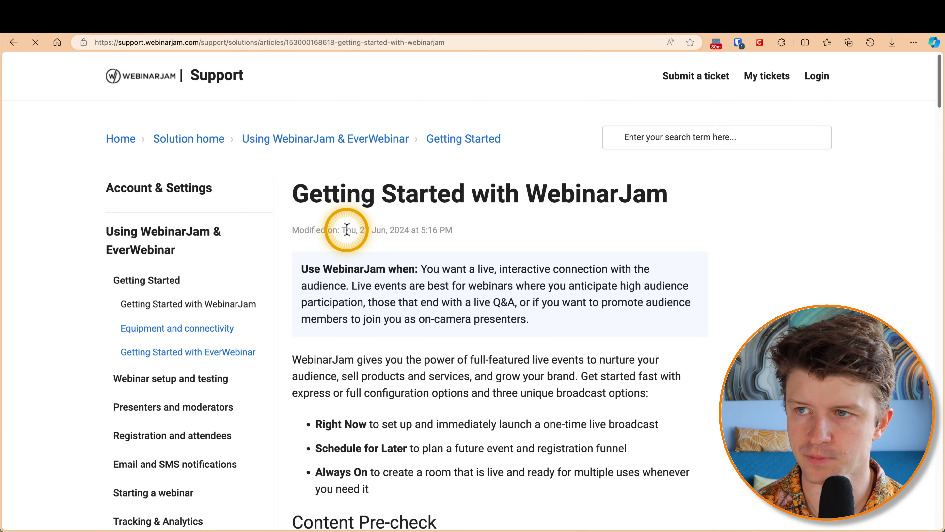
scroll(471, 194, down, 20)
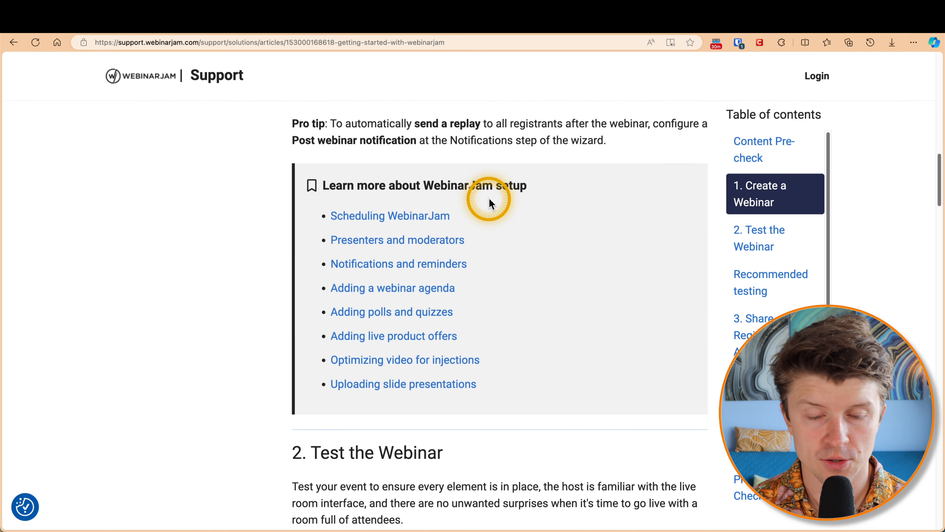
scroll(489, 205, down, 20)
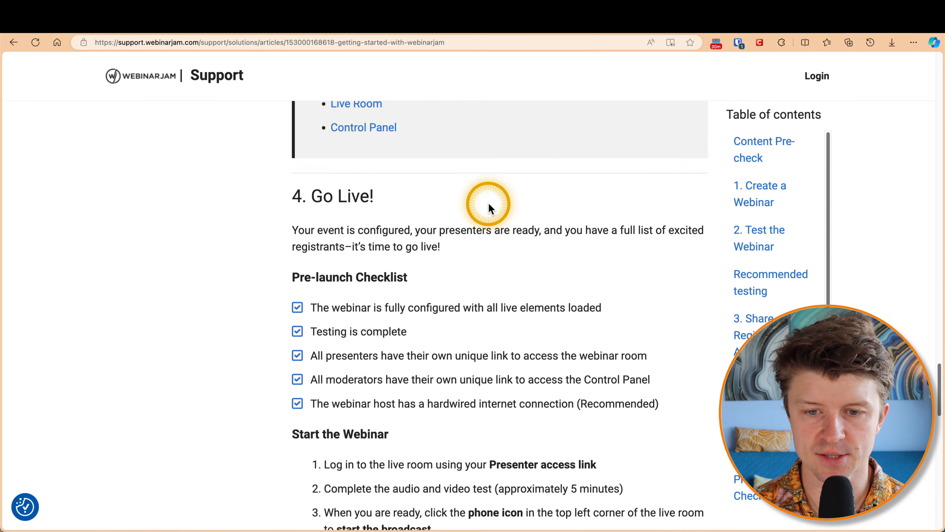
scroll(490, 224, up, 20)
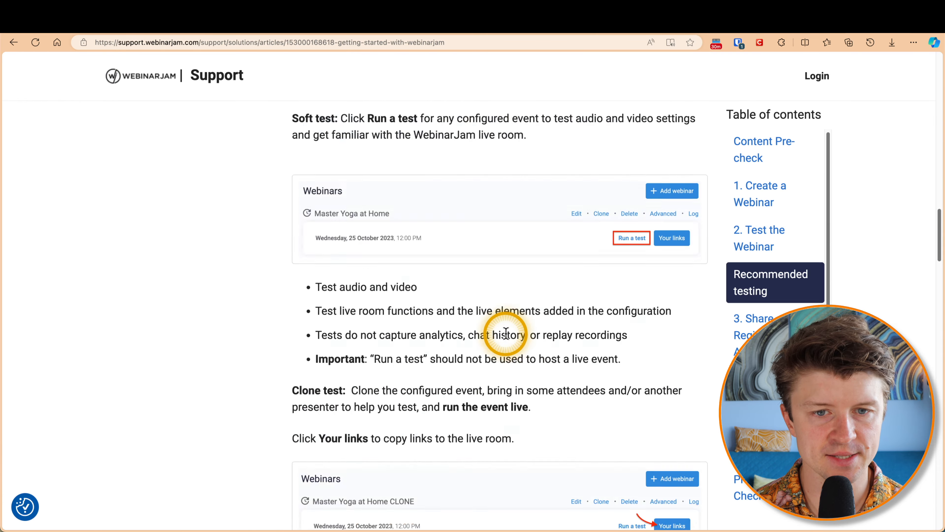
Look through the Equipment and connectivity article, including its internet connection recommendations
click(135, 329)
scroll(443, 211, down, 20)
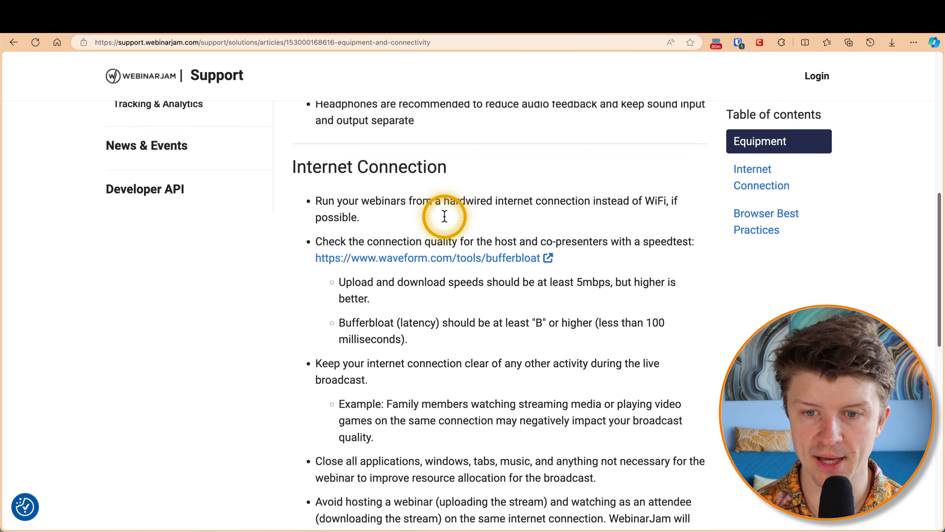
scroll(487, 181, up, 20)
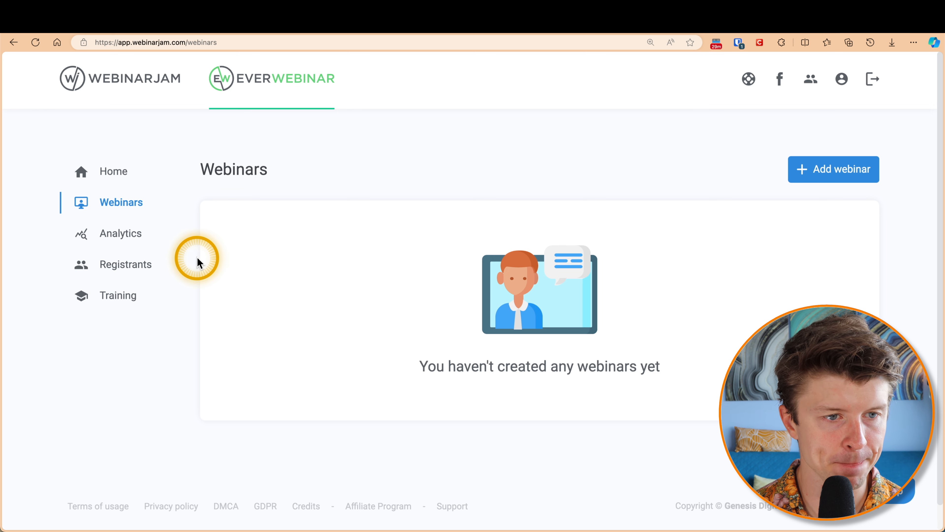
View the WebinarJam and EverWebinar product descriptions on the home page, and access EverWebinar
click(118, 174)
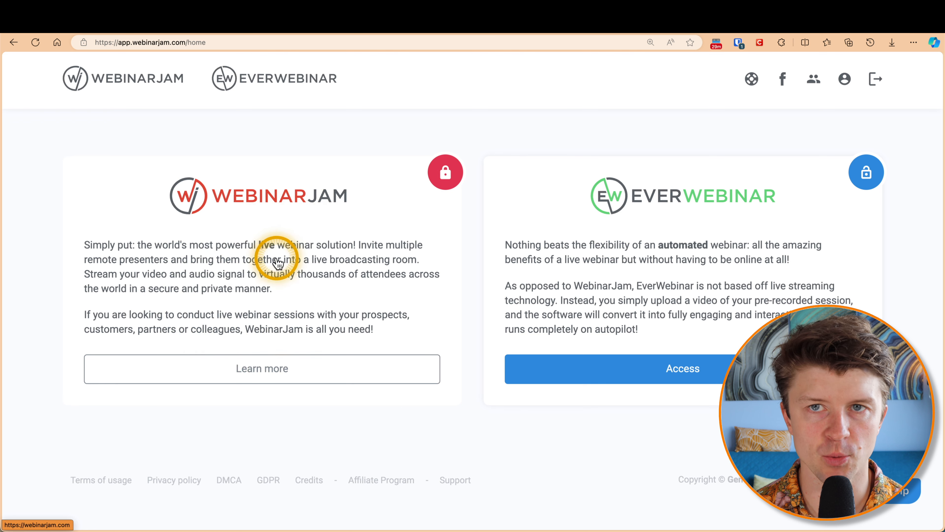
key(super+[)
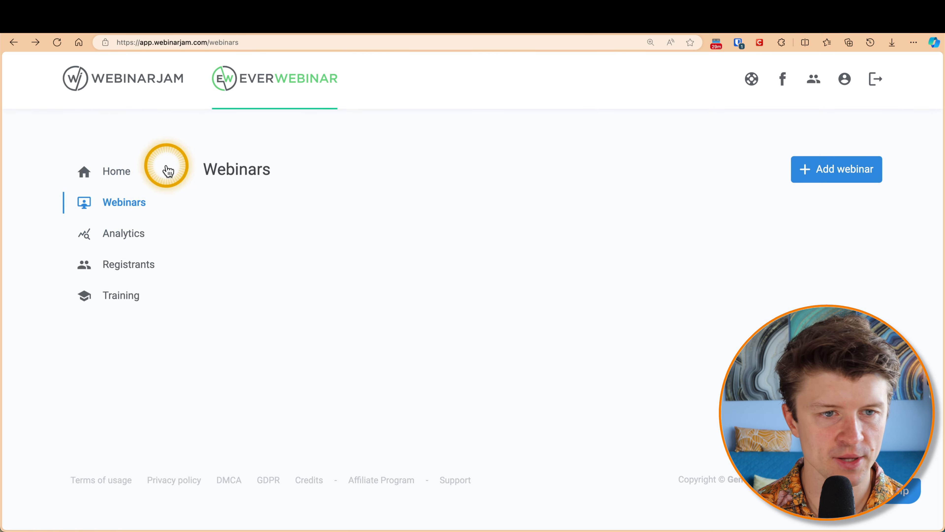
key(super+])
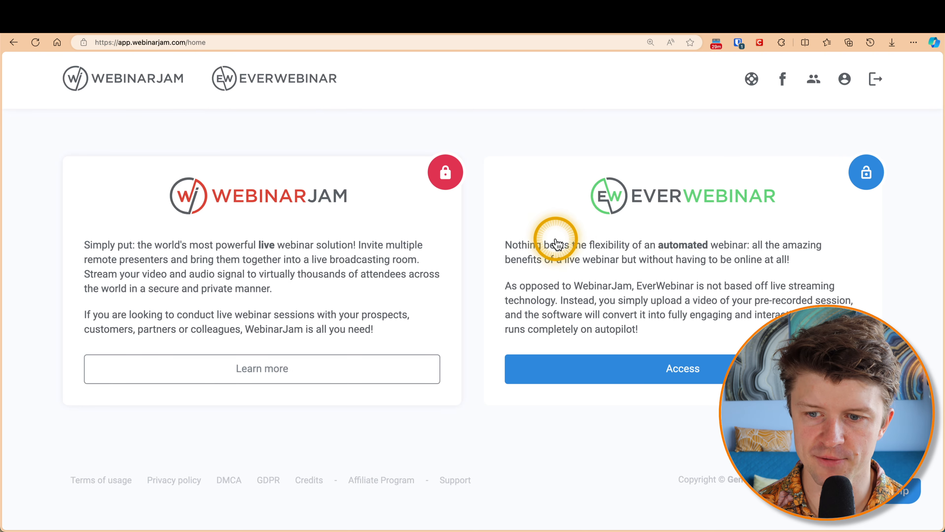
click(667, 380)
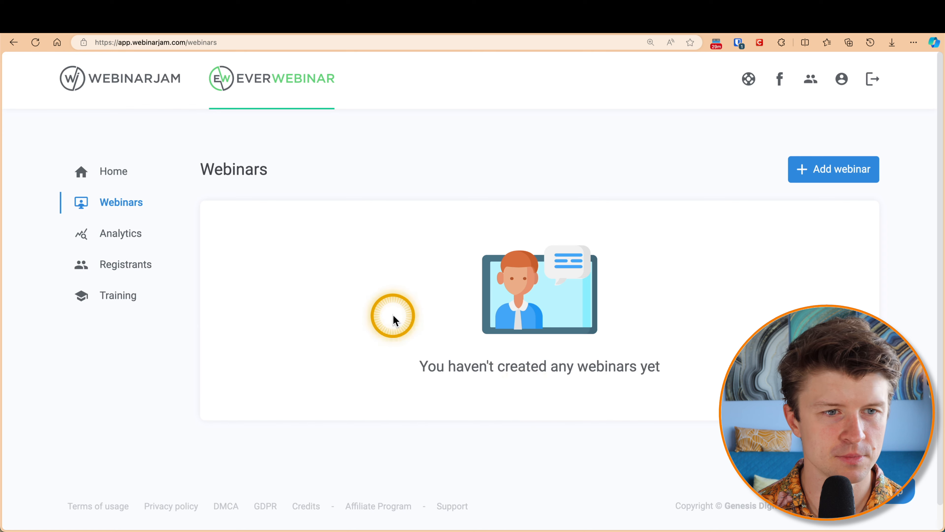
View the Active registrants and Analytics pages, and return to the Webinars list
click(116, 261)
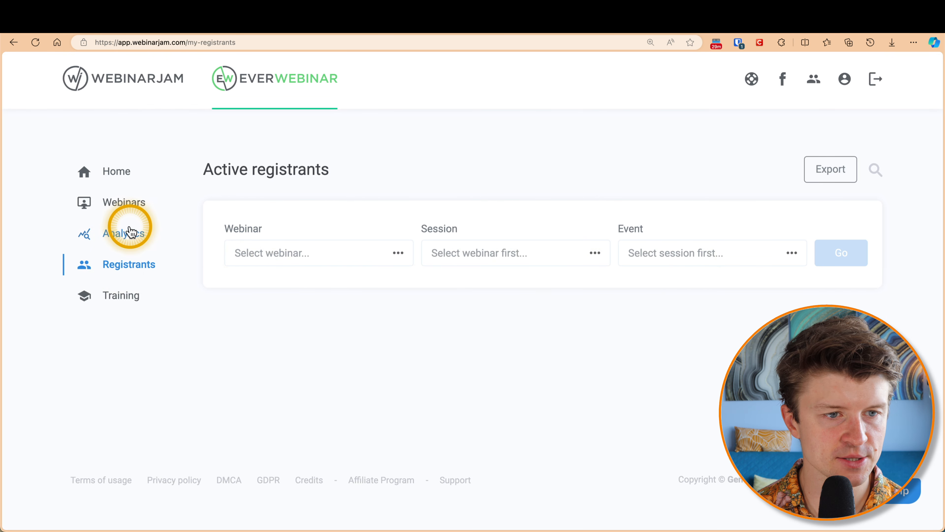
click(123, 233)
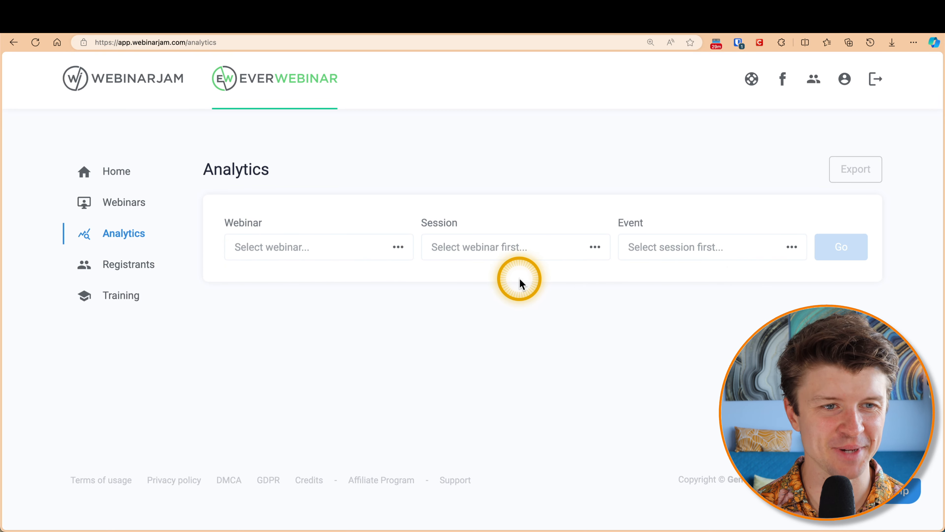
click(109, 205)
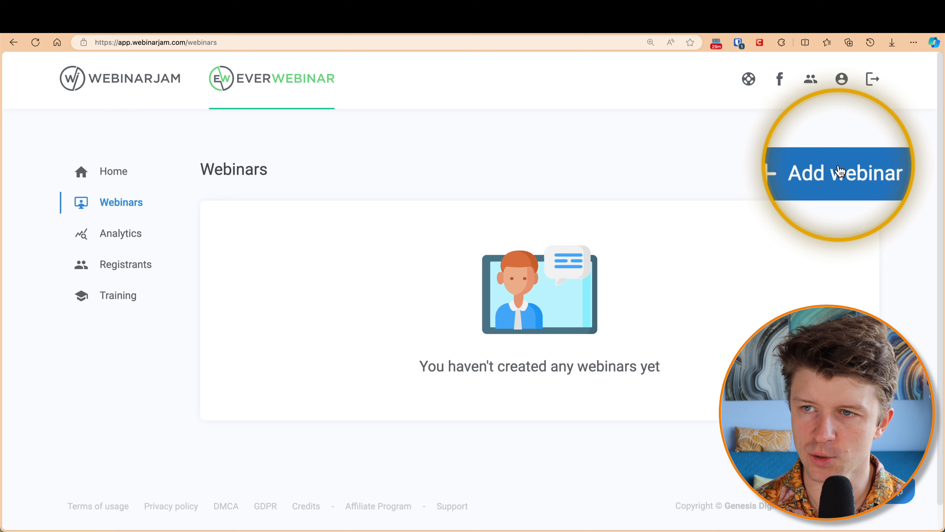
Add a webinar and go through the four-part tour of the setup wizard until it is closed
click(827, 181)
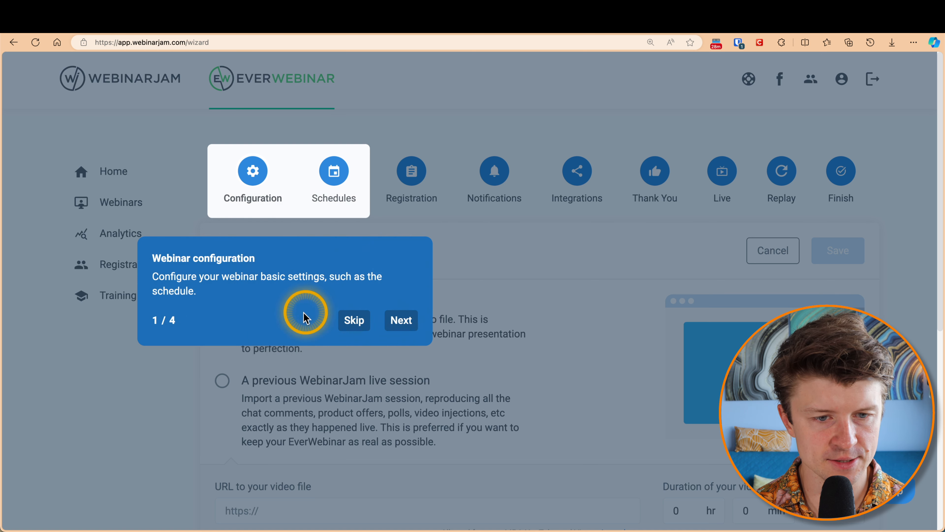
click(401, 321)
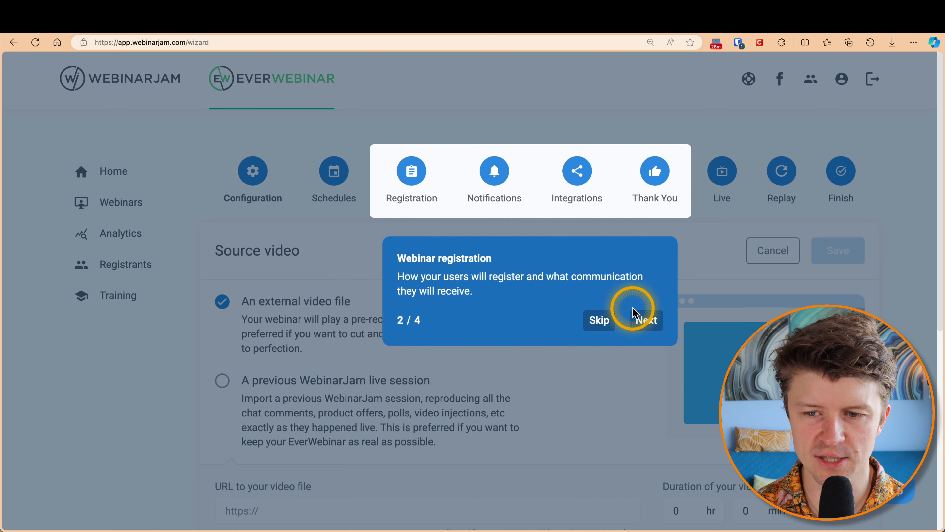
click(647, 320)
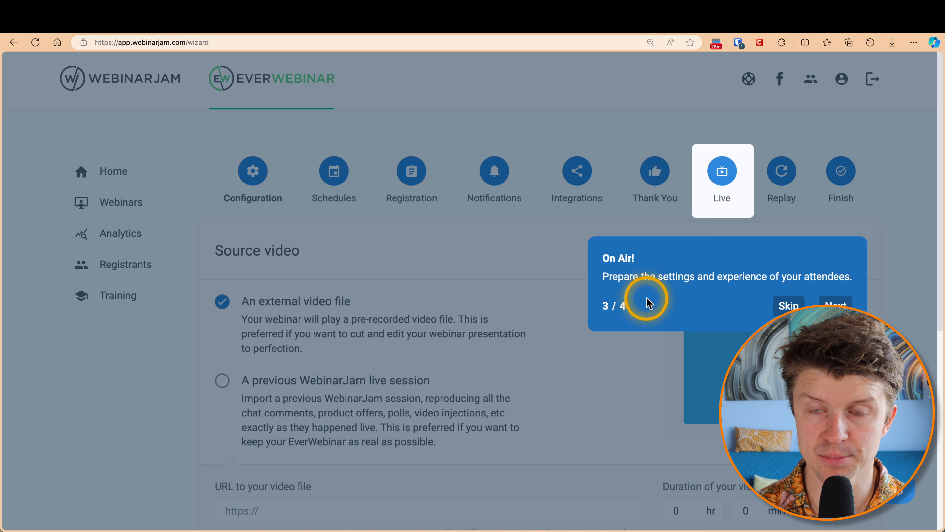
click(836, 305)
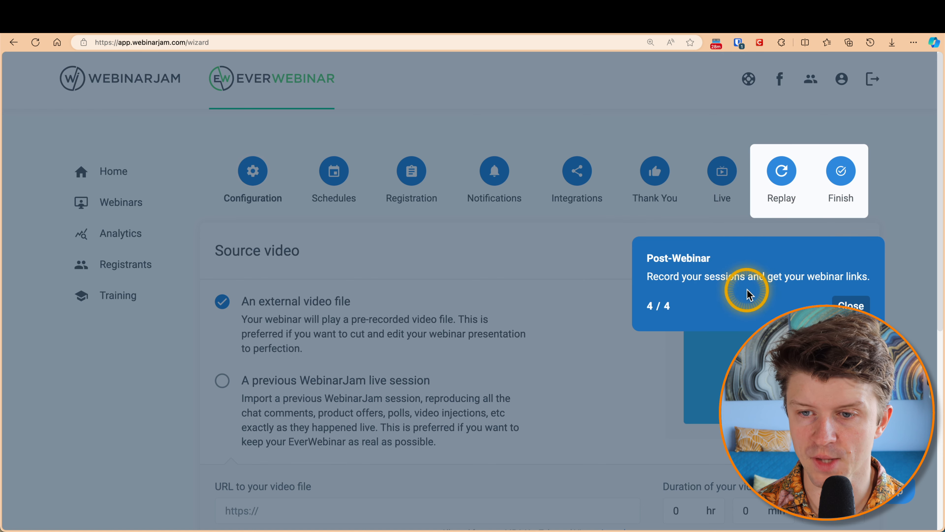
click(852, 304)
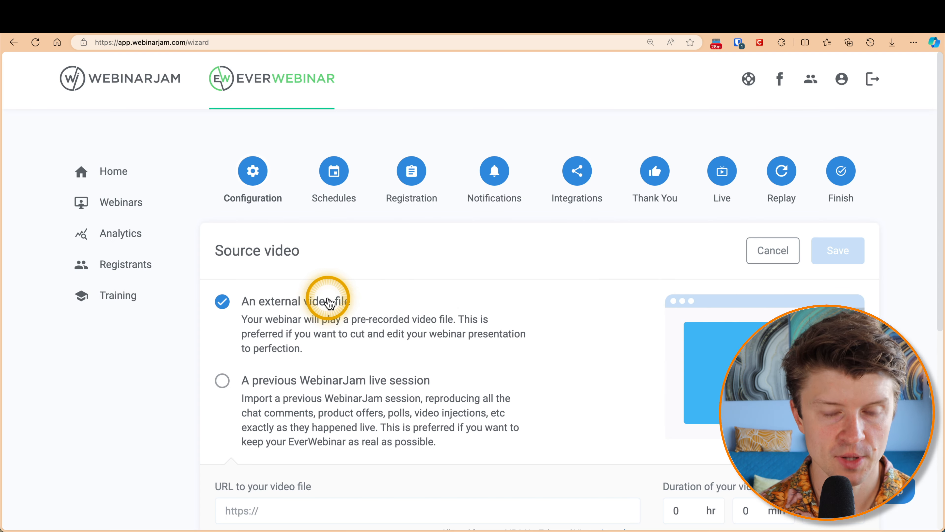
Review the wizard stages and source video options, and activate the video file URL entry for an external video file
scroll(329, 304, down, 3)
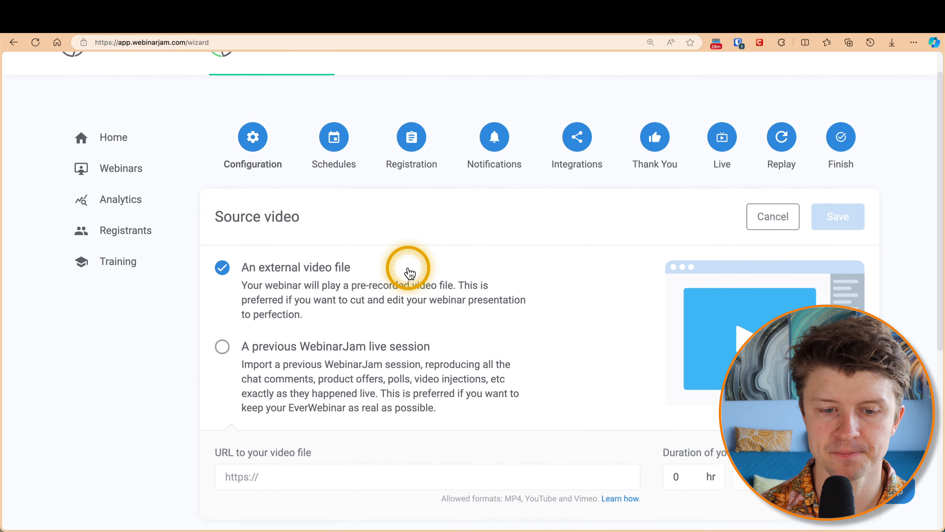
scroll(408, 270, up, 3)
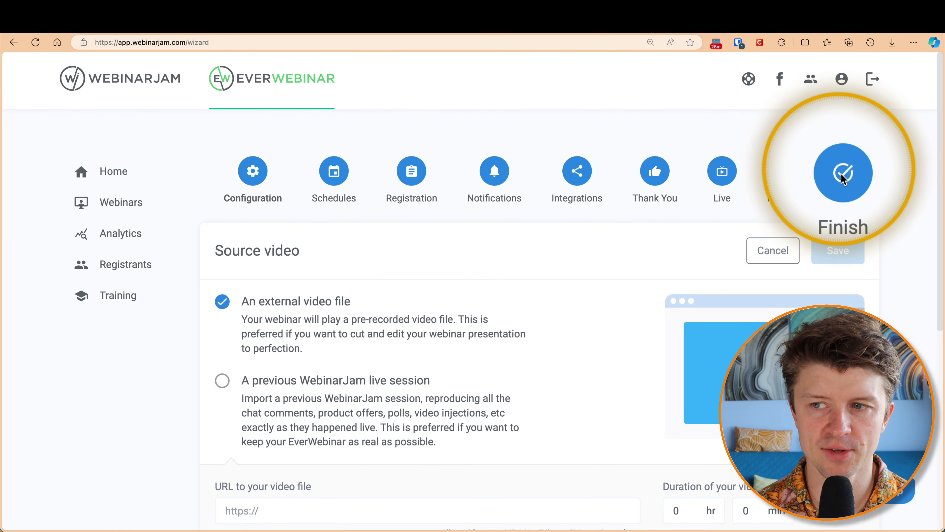
scroll(331, 359, down, 6)
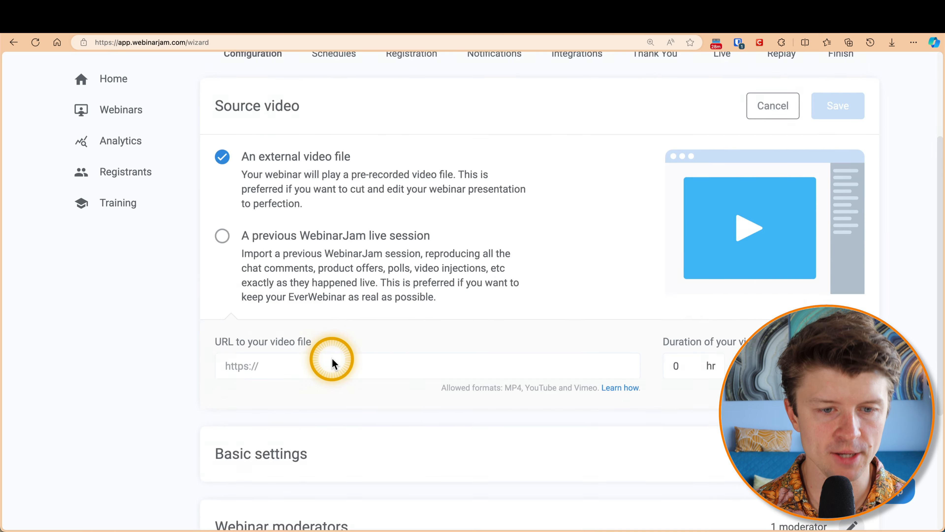
scroll(337, 363, up, 2)
scroll(372, 394, up, 3)
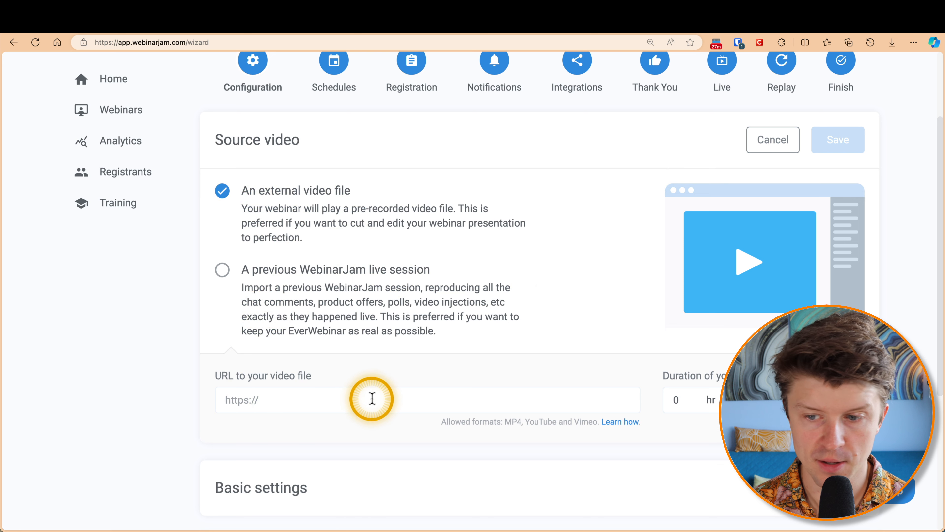
click(330, 399)
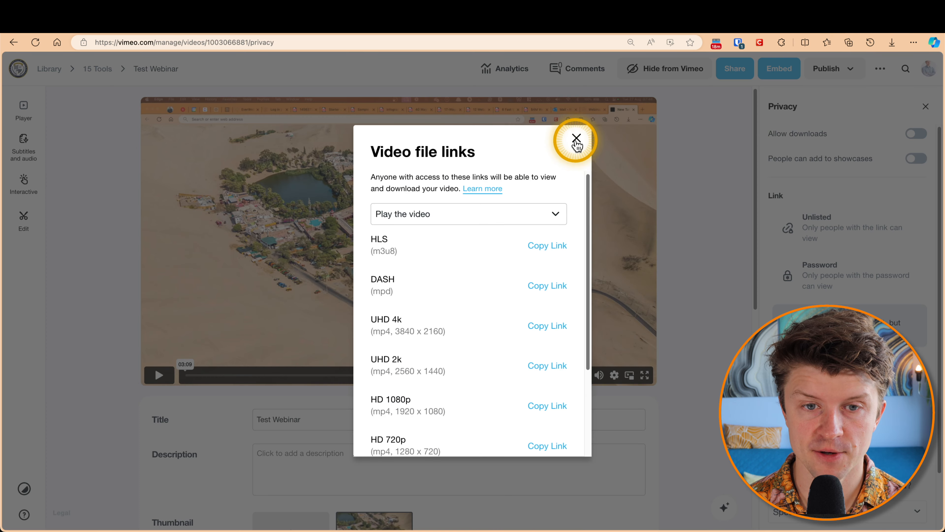
Copy the HD 1080p link from the Test Webinar video's file links in Vimeo, and close the links dialog
click(574, 137)
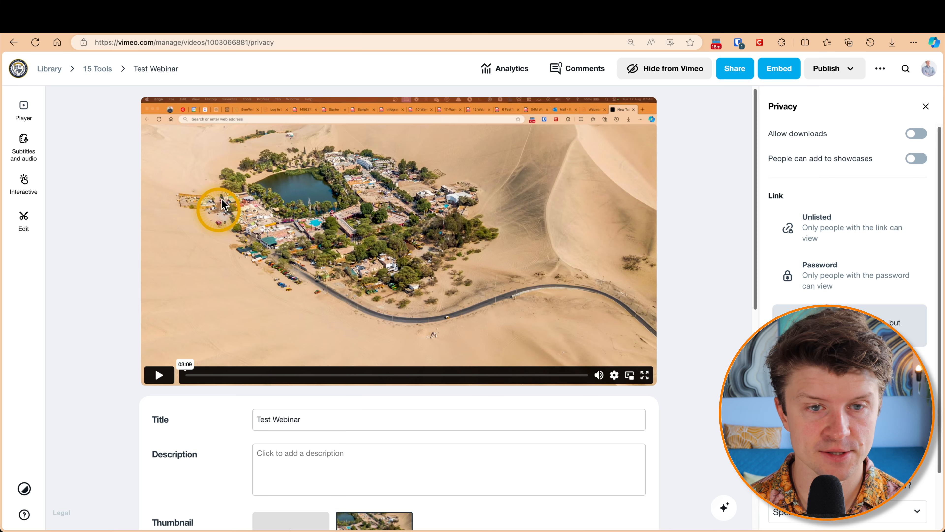
click(328, 422)
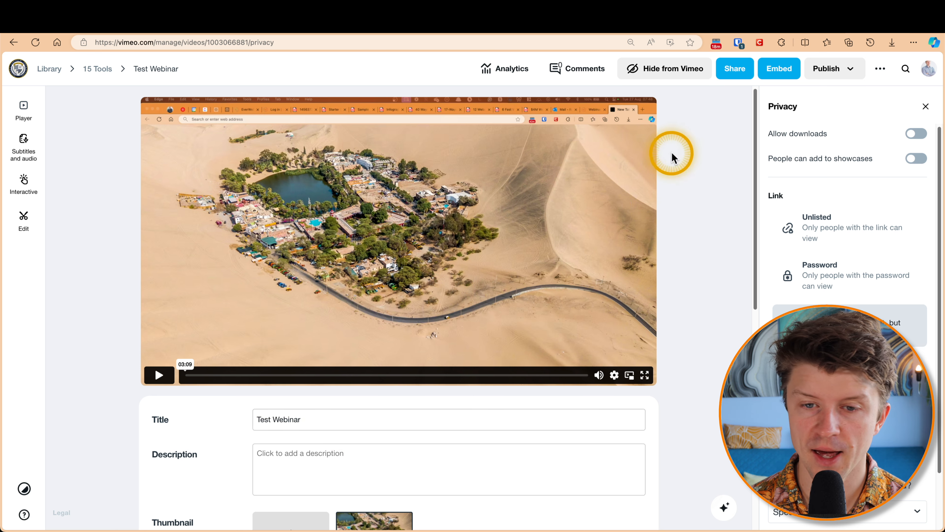
click(881, 68)
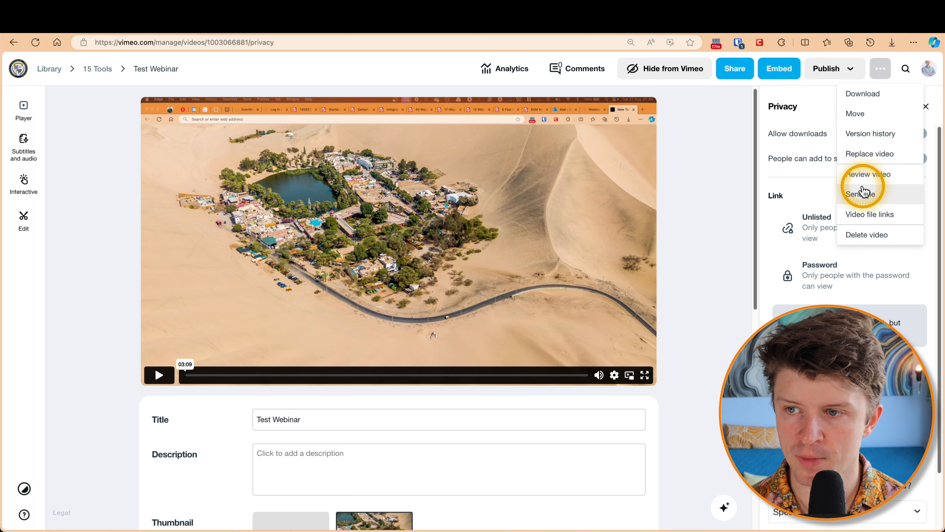
click(868, 219)
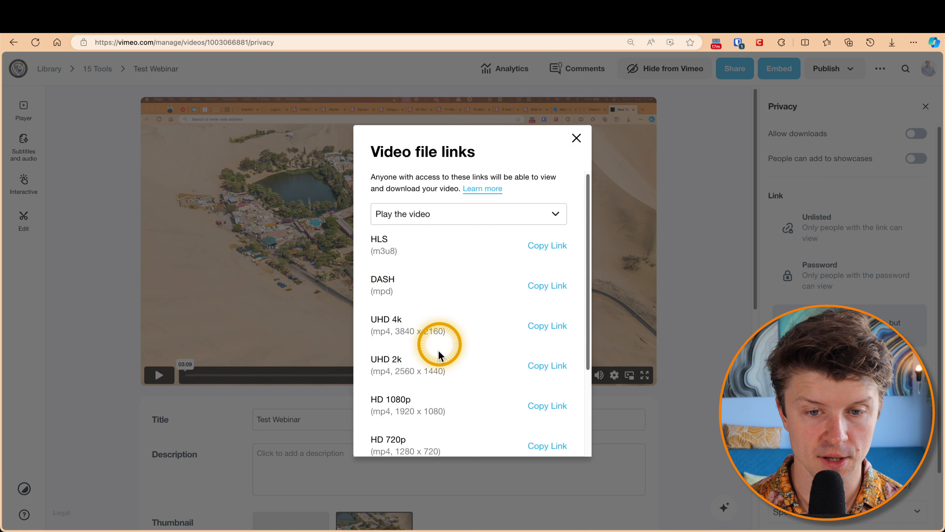
scroll(404, 350, down, 2)
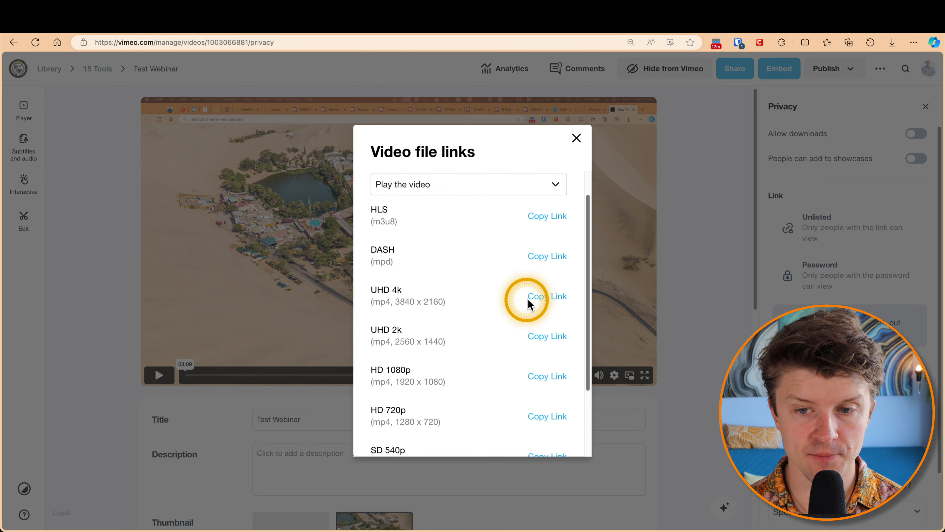
scroll(421, 274, down, 1)
scroll(422, 274, down, 1)
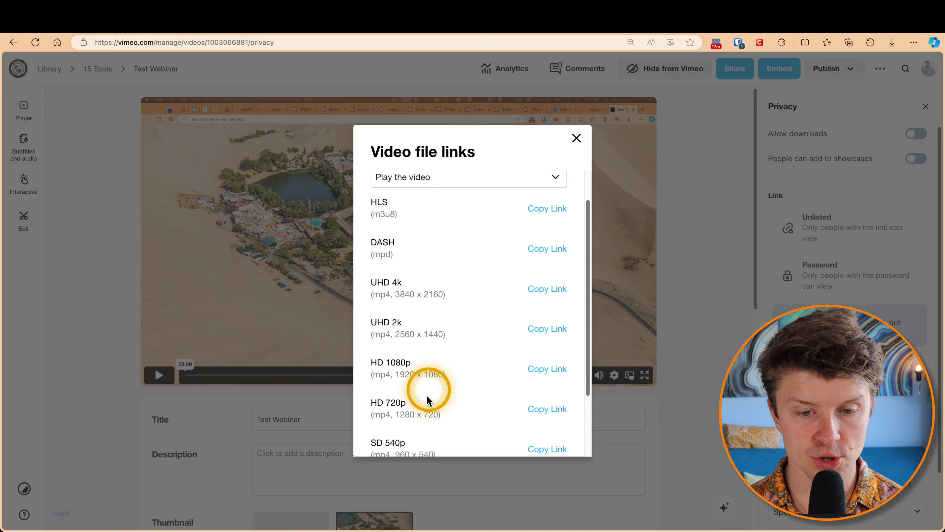
click(536, 374)
click(576, 138)
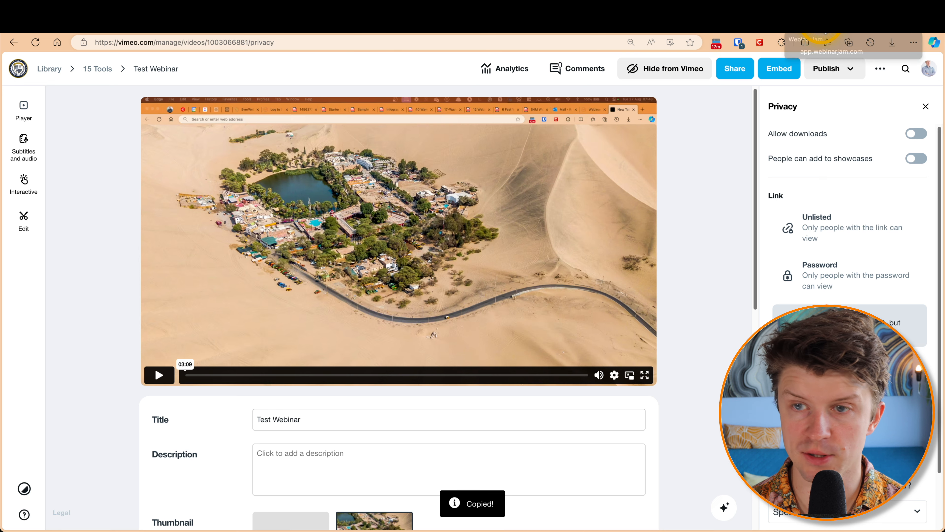
Switch to the EverWebinar wizard and name the webinar "Digital Marketing Webinar", titled "How to start your career in digital marketing" with description "Sample description"
click(821, 24)
scroll(204, 354, down, 1)
scroll(204, 354, down, 1)
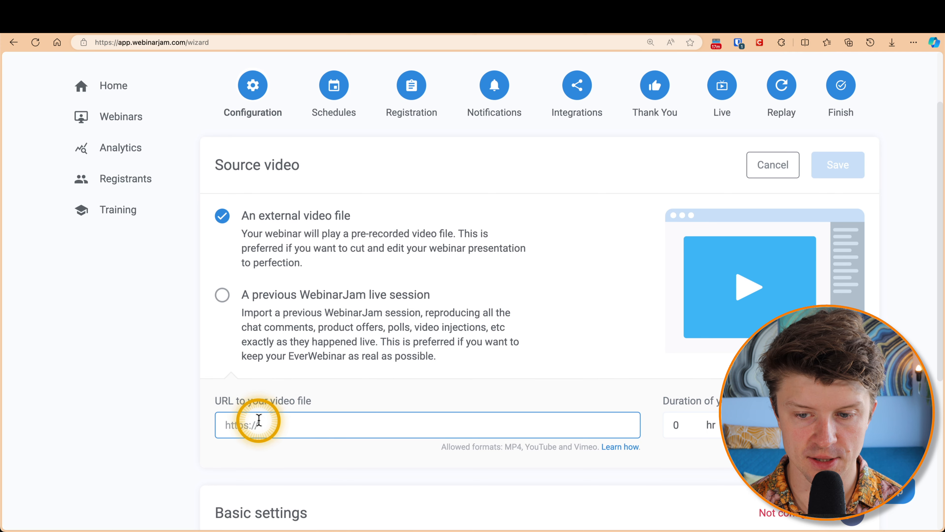
scroll(258, 416, down, 10)
scroll(394, 334, down, 1)
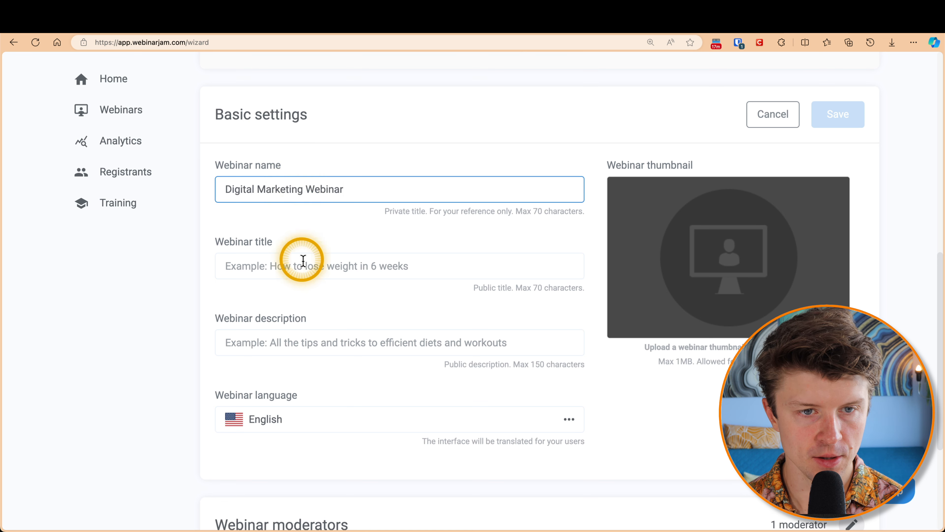
click(286, 268)
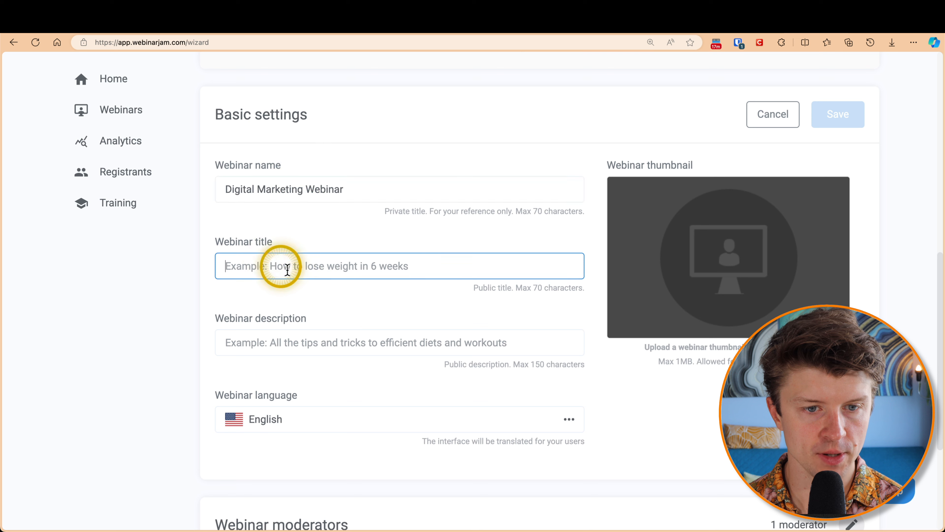
text(How to start your career in digital marketing)
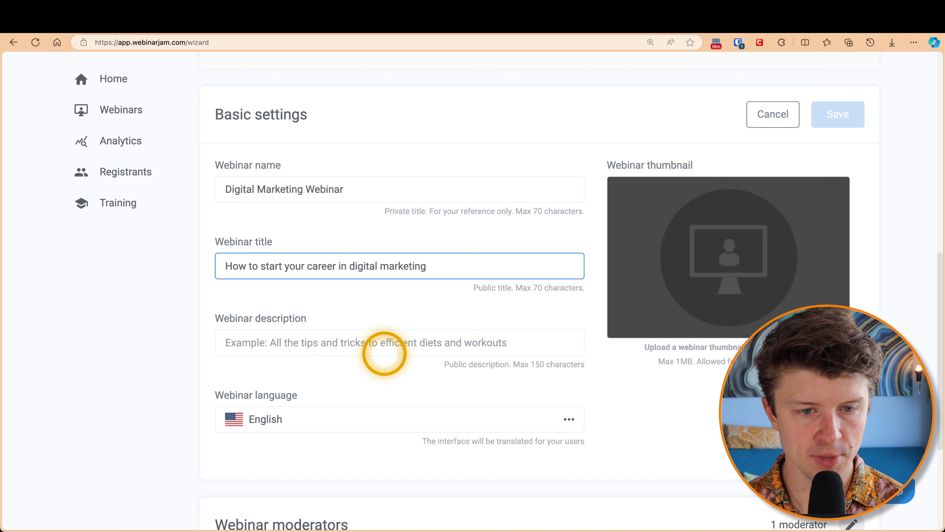
click(358, 339)
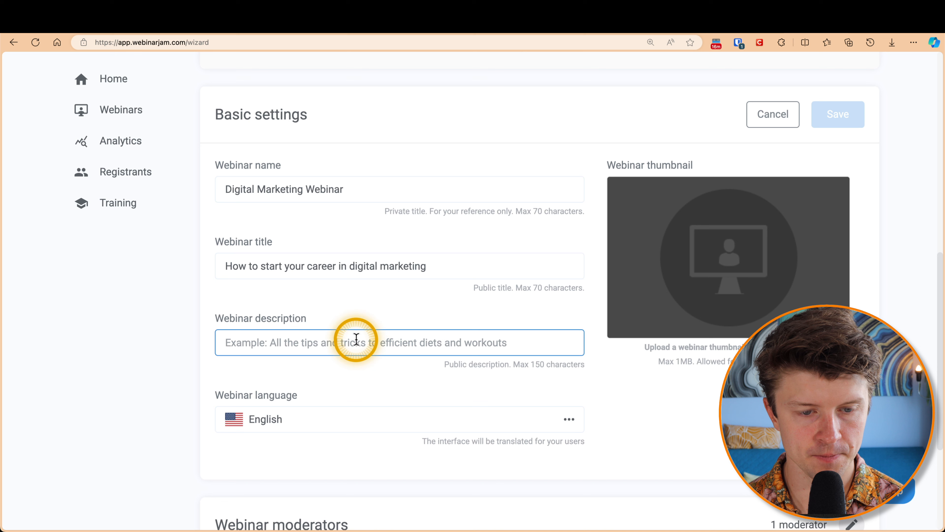
text(Sample description)
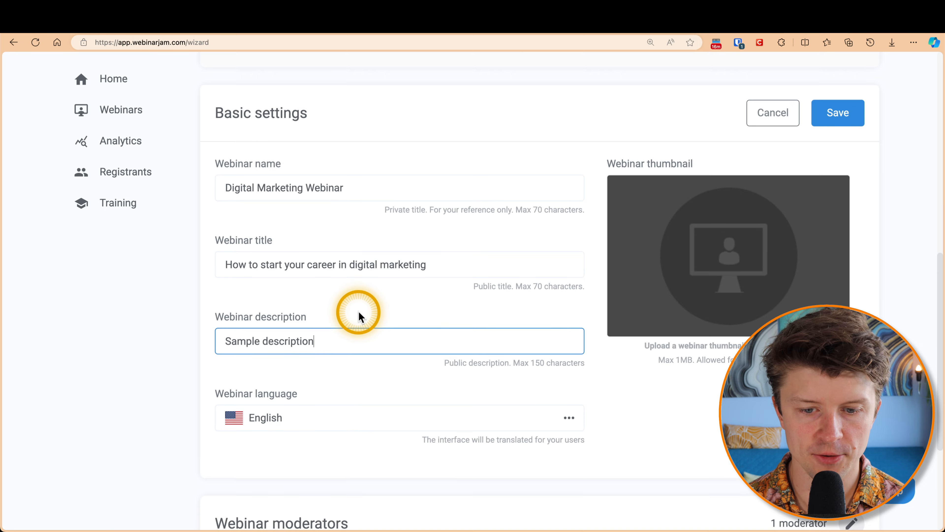
Look through the available webinar languages in the basic settings and set the webinar language to Polish
scroll(359, 311, down, 2)
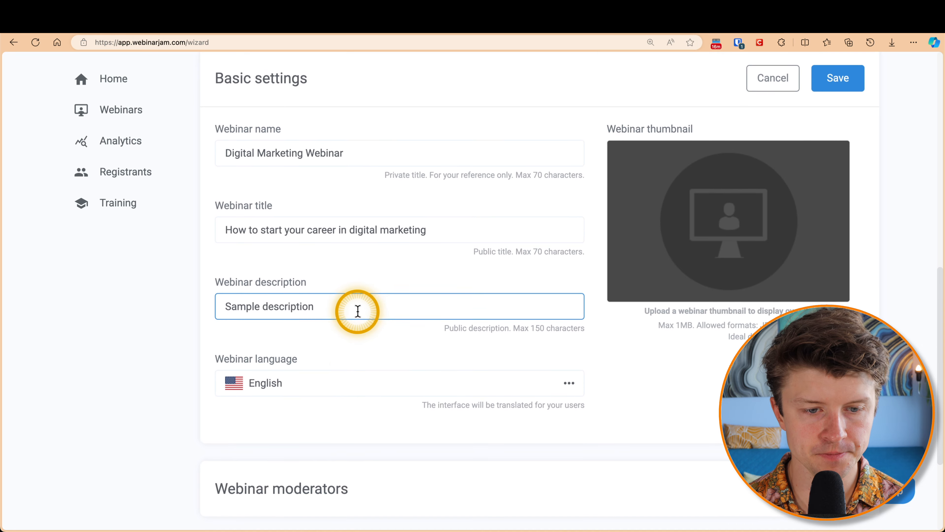
scroll(326, 374, down, 1)
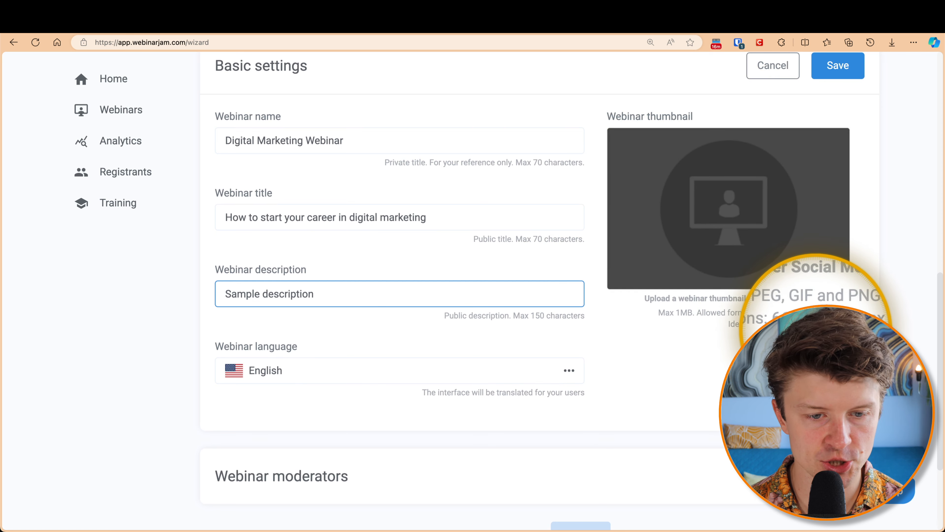
click(268, 370)
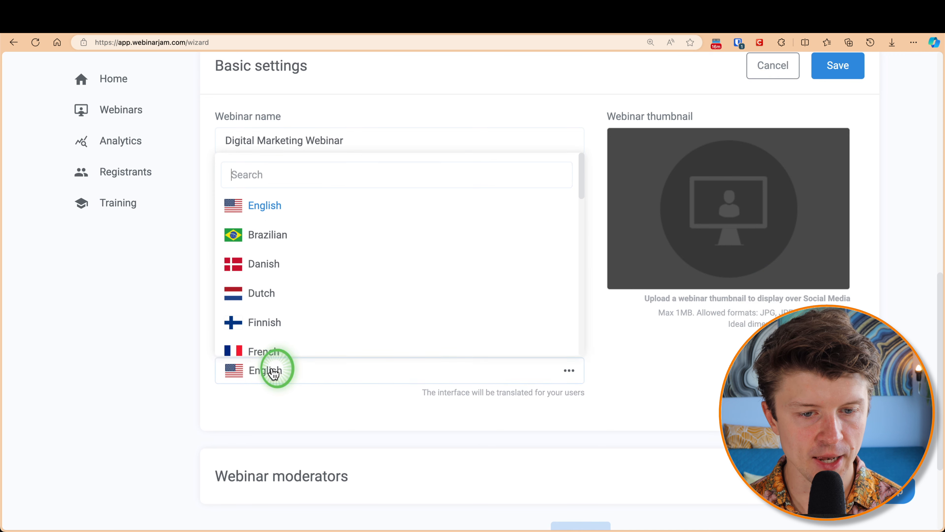
scroll(318, 311, down, 10)
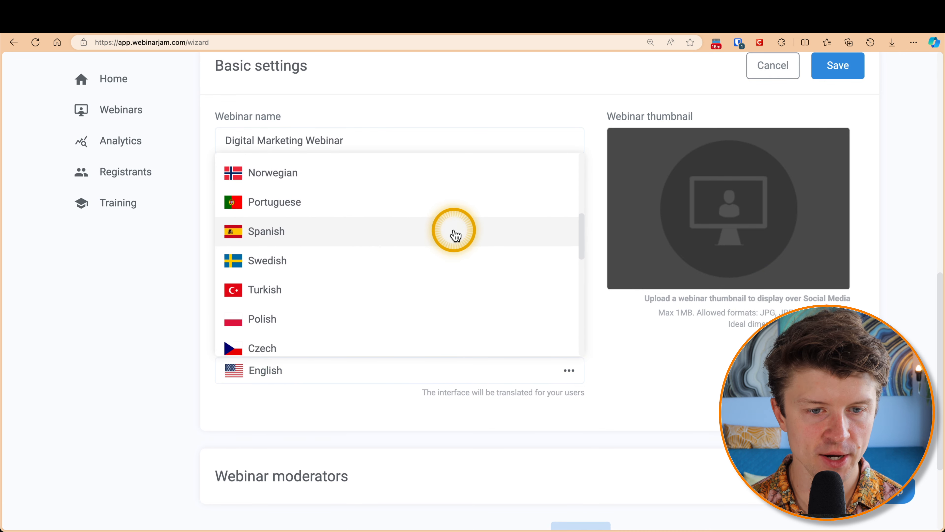
scroll(502, 234, down, 10)
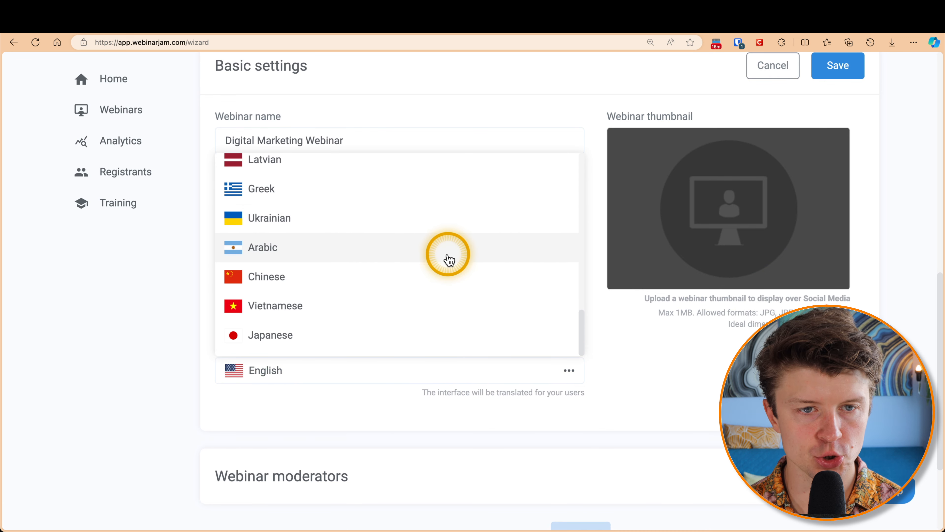
scroll(447, 258, up, 10)
scroll(449, 262, up, 5)
scroll(449, 262, down, 2)
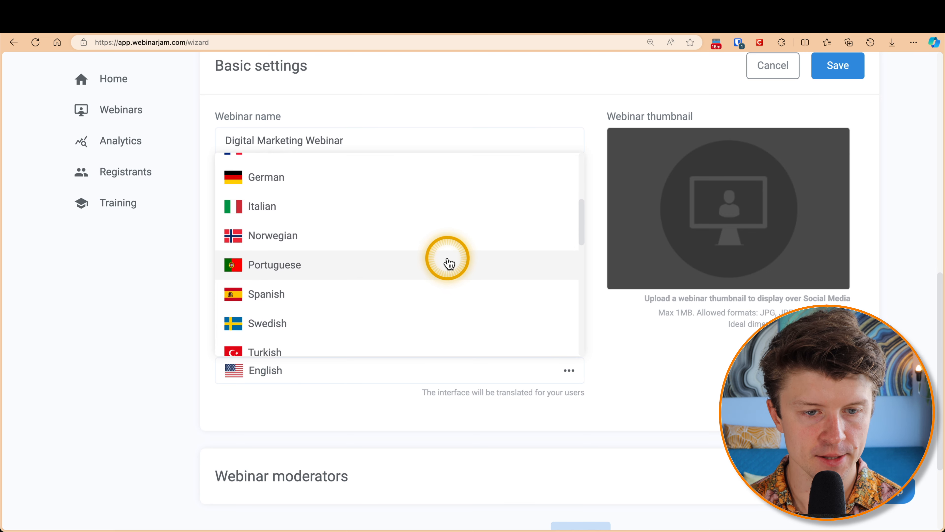
scroll(447, 258, down, 1)
click(269, 328)
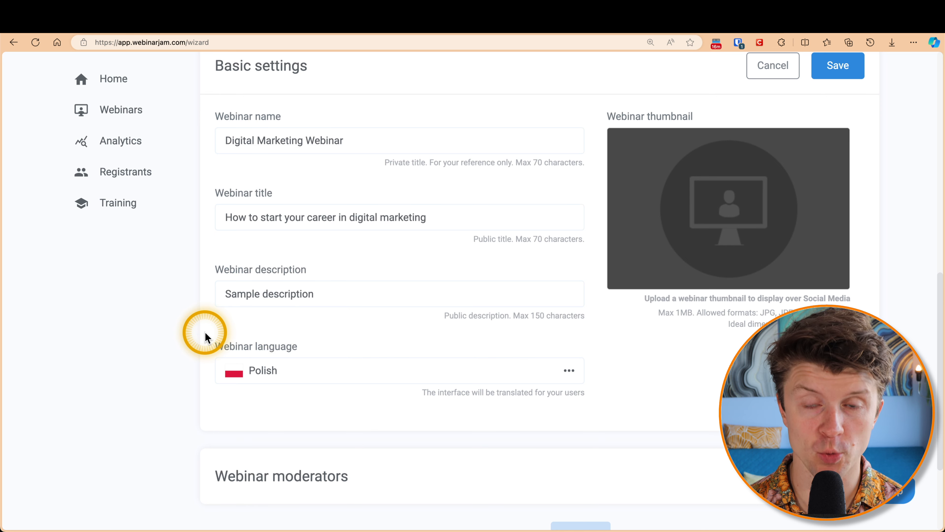
Finish the Configuration stage, continue to Schedules, and open the webinar schedules for editing
scroll(207, 309, down, 1)
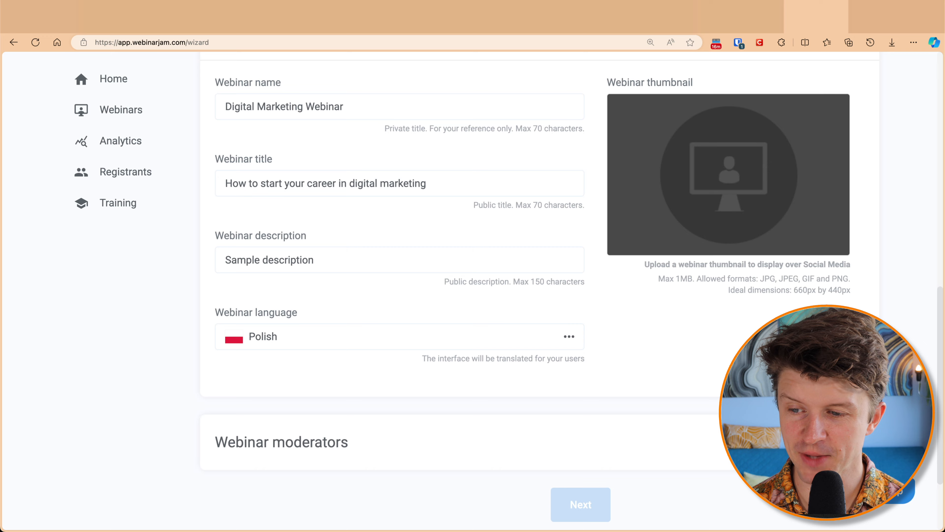
click(580, 504)
click(573, 385)
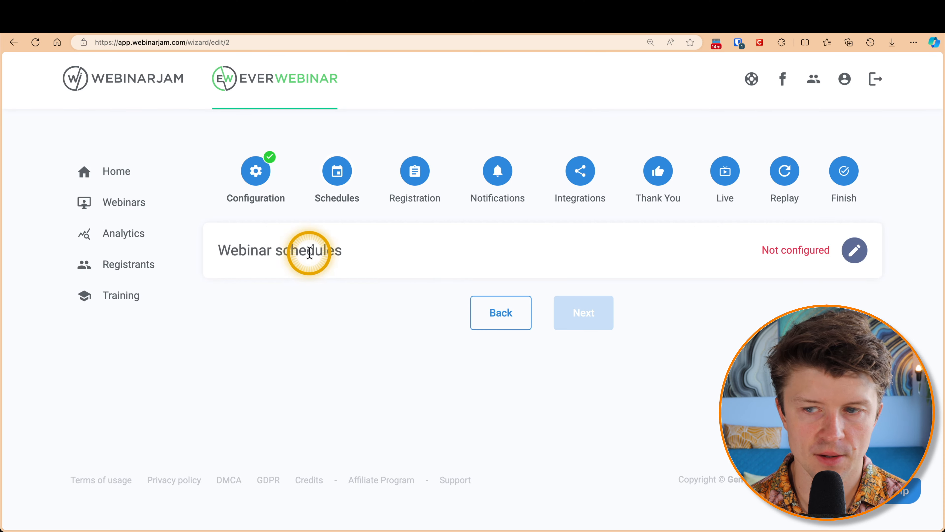
click(855, 250)
Enable the Just-In-Time option in the webinar schedules and set the next available session to "Every :15, :30, :45 or :00"
scroll(573, 298, down, 3)
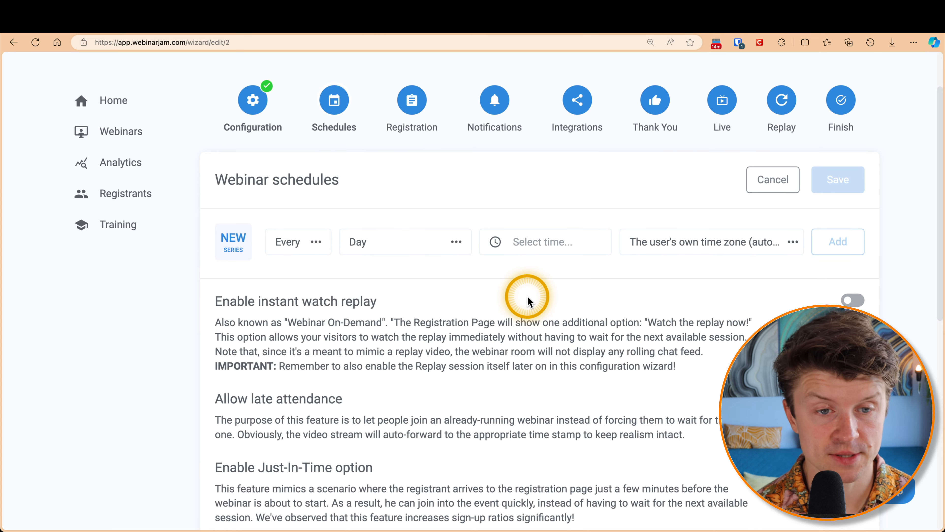
scroll(527, 298, down, 2)
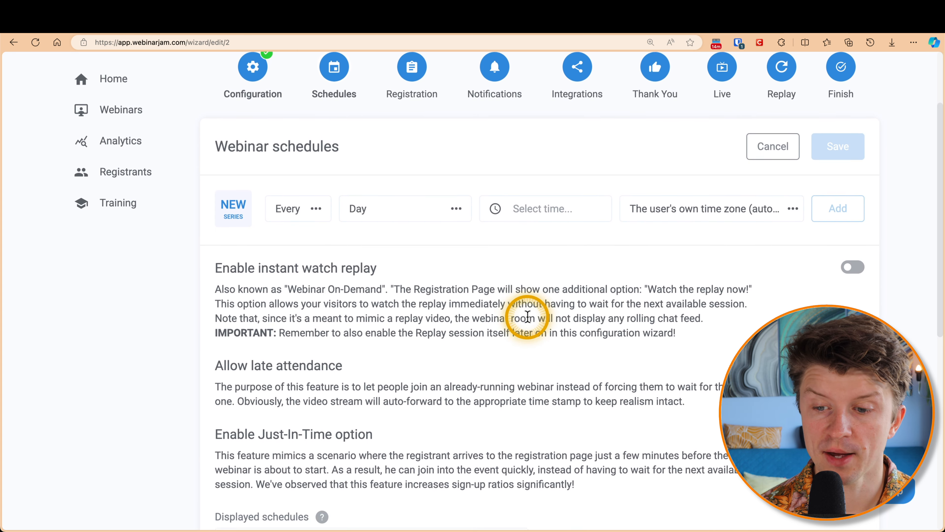
scroll(529, 319, down, 2)
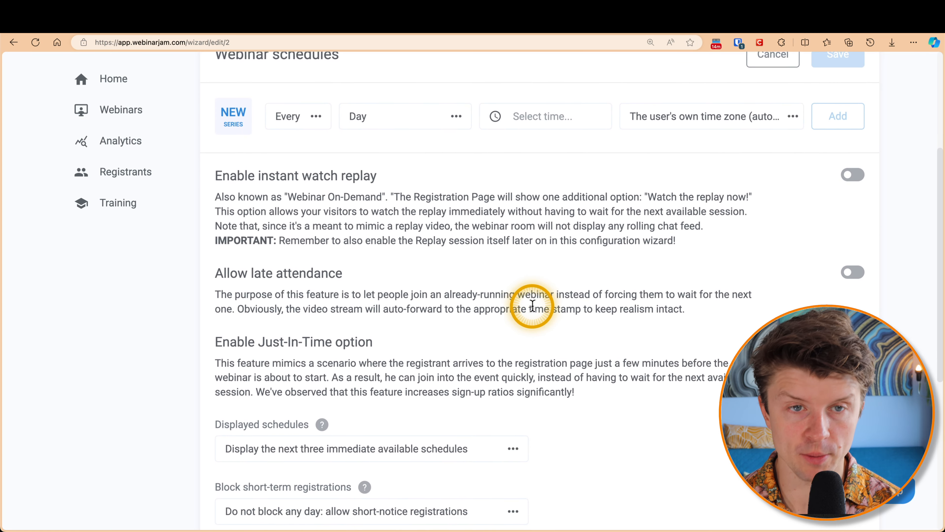
scroll(533, 305, up, 4)
scroll(331, 390, down, 1)
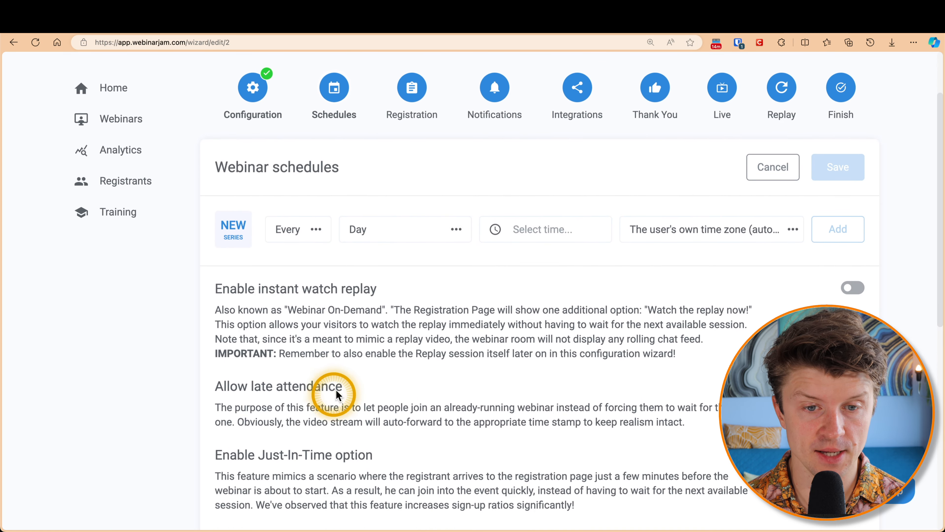
scroll(459, 341, down, 4)
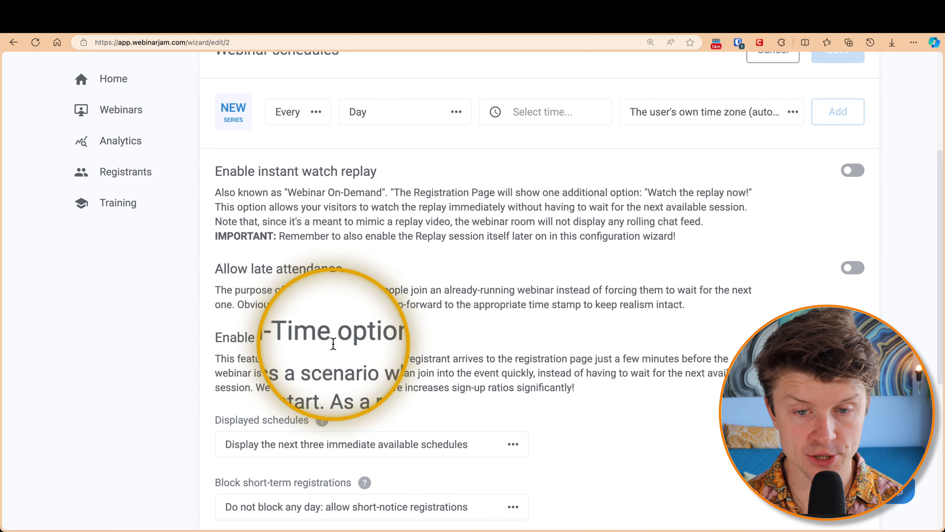
click(853, 336)
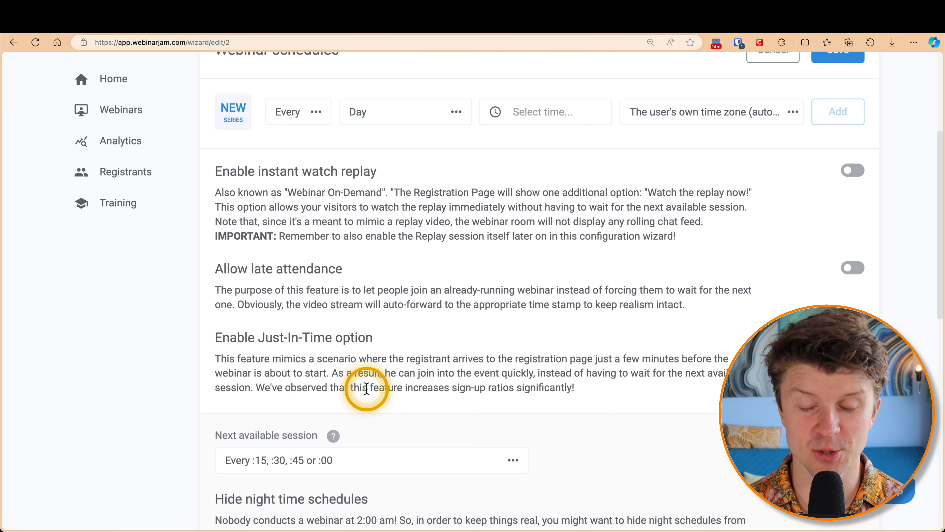
scroll(481, 406, down, 2)
scroll(480, 324, down, 2)
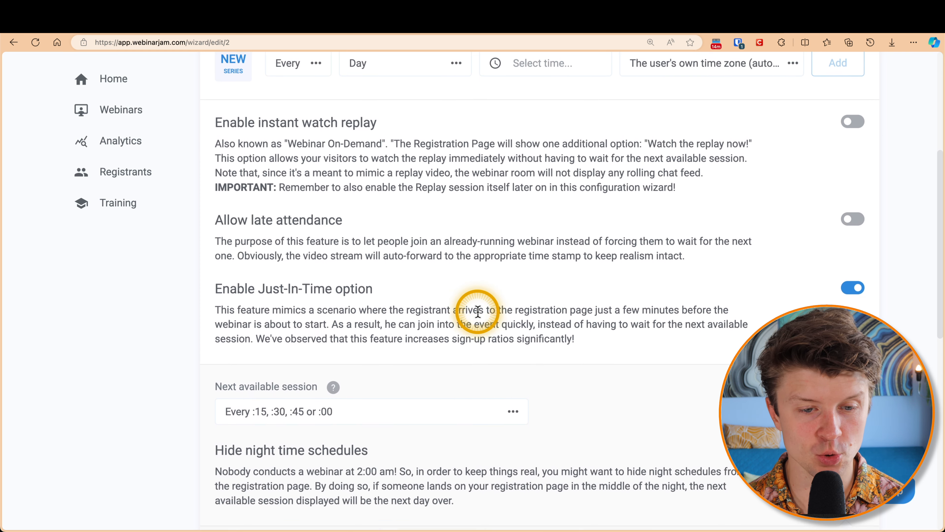
click(329, 402)
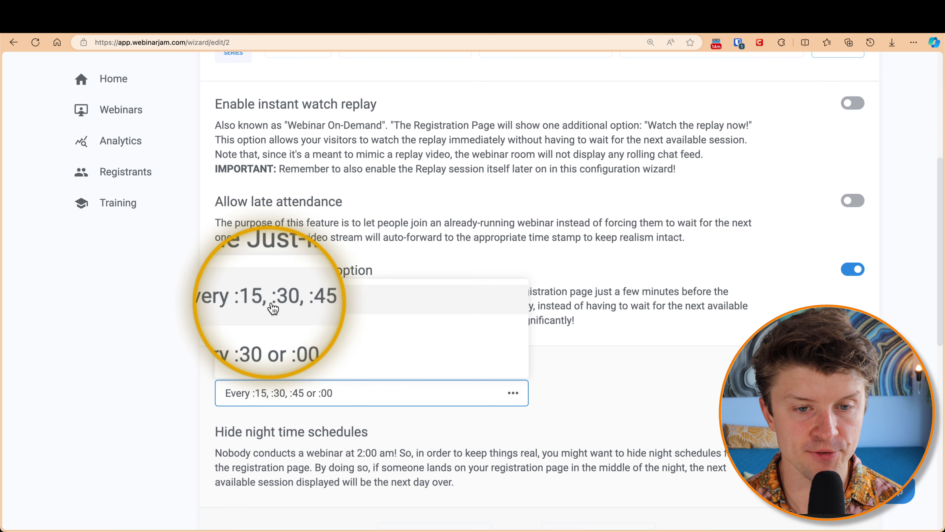
click(307, 310)
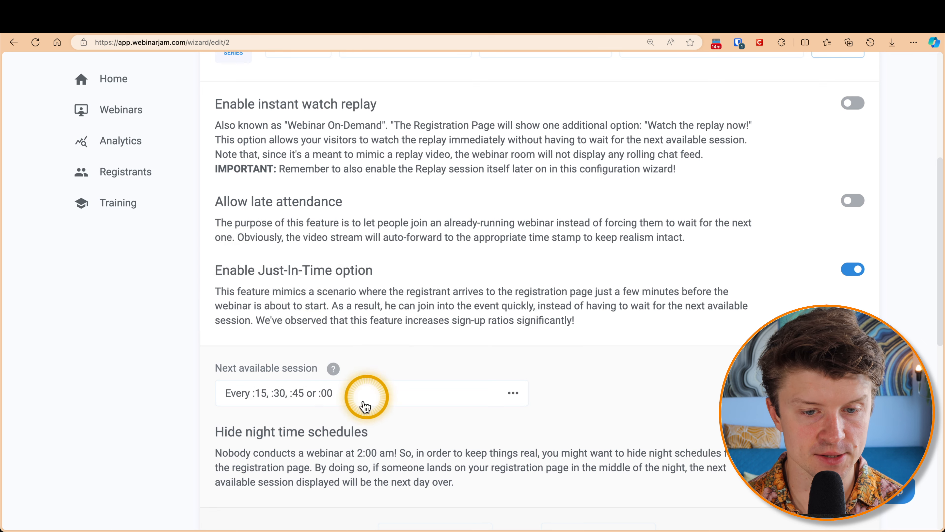
Review the new series settings and the options for night time schedules, displayed schedules, short-term registrations and blocked holidays
scroll(441, 327, down, 1)
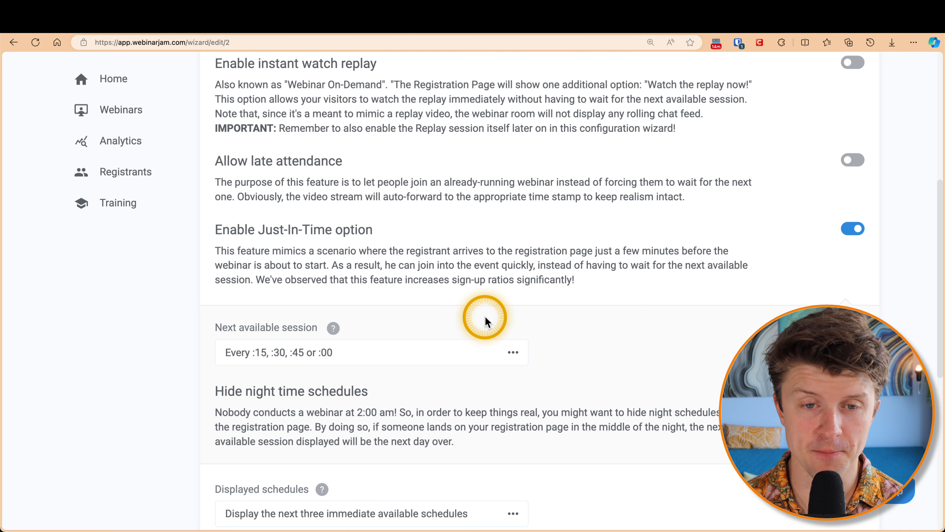
scroll(441, 320, up, 1)
scroll(435, 330, up, 3)
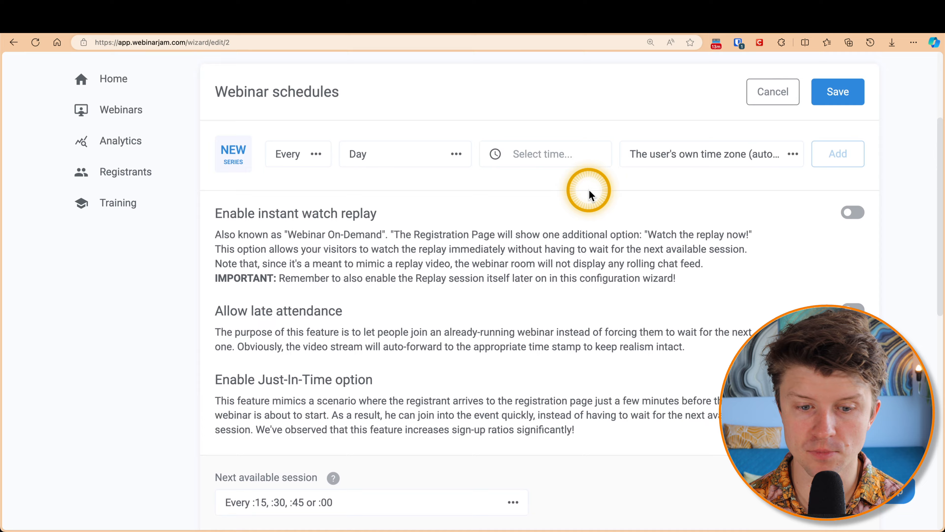
scroll(589, 190, down, 9)
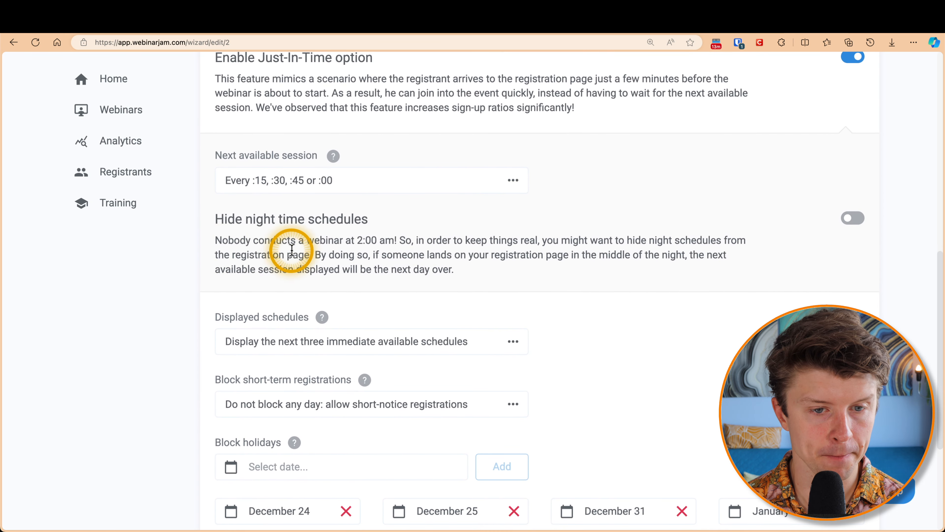
scroll(290, 250, down, 3)
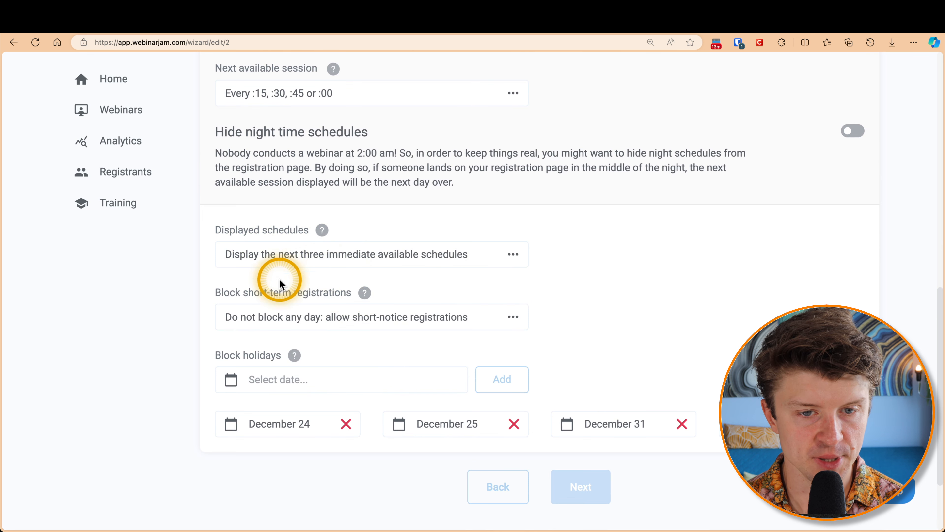
Look through the options for displayed schedules and for blocking short-term registrations
click(456, 253)
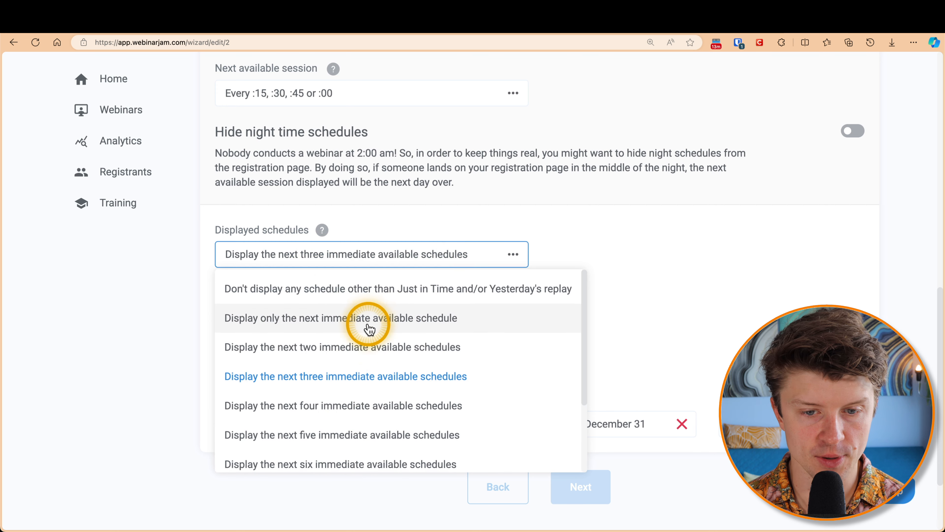
scroll(413, 381, down, 3)
scroll(450, 389, up, 2)
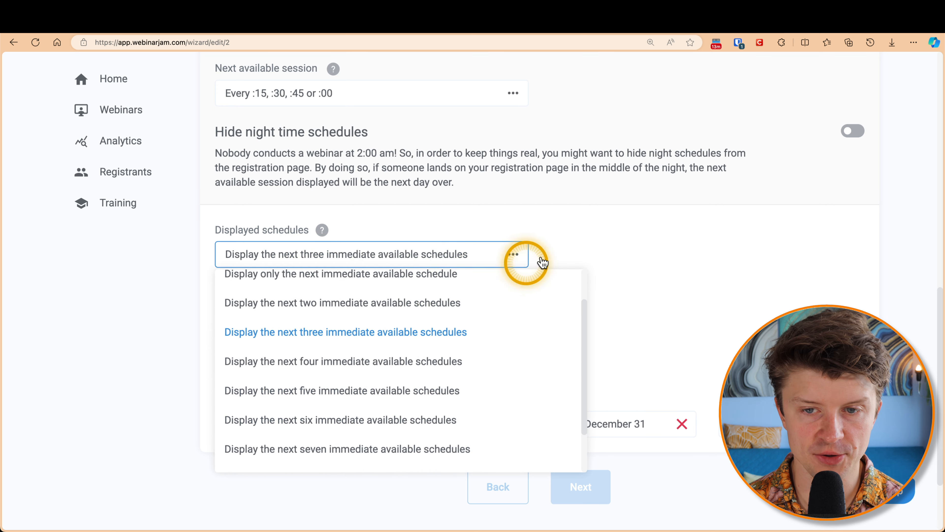
click(614, 263)
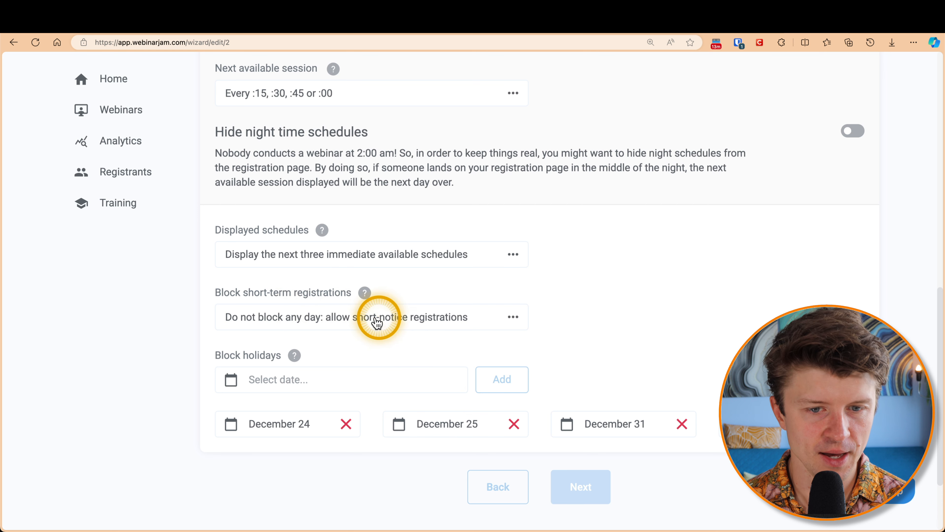
click(367, 323)
click(360, 325)
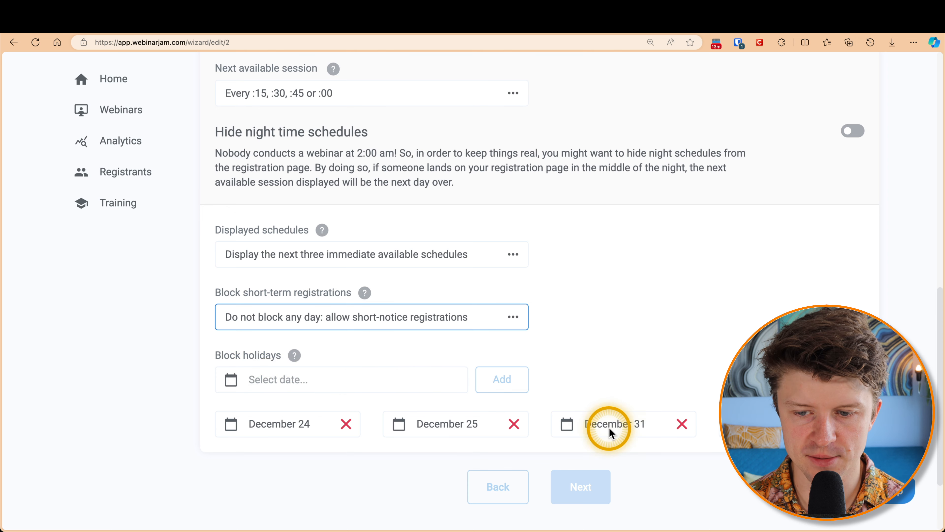
Save the webinar schedules and continue to the Registration stage
scroll(634, 330, up, 20)
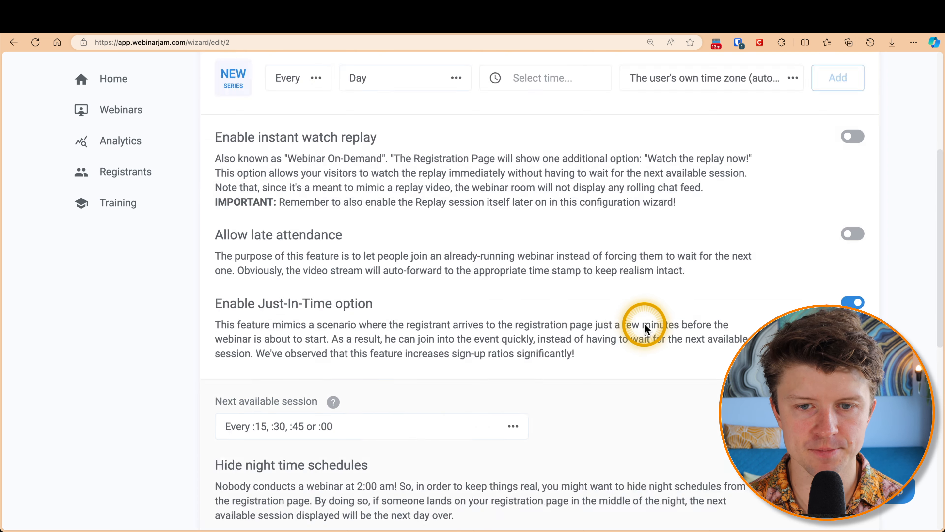
click(842, 249)
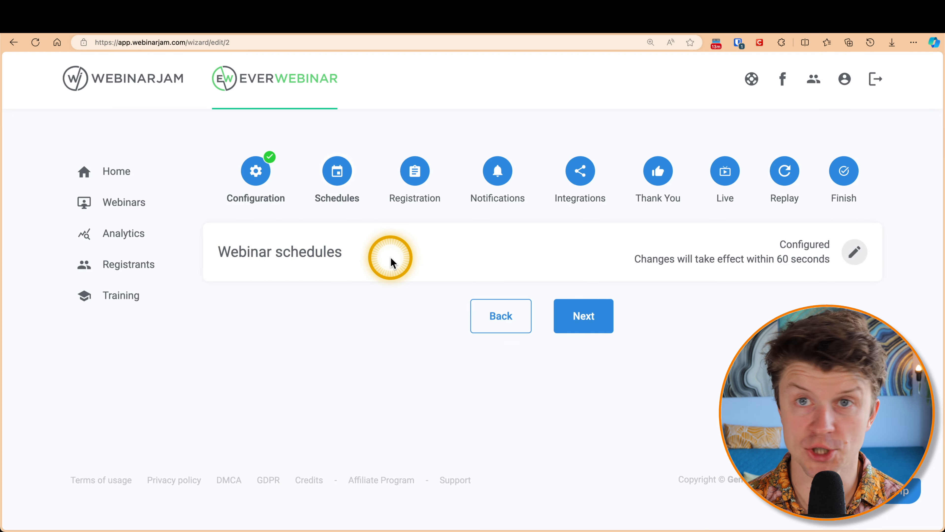
click(595, 329)
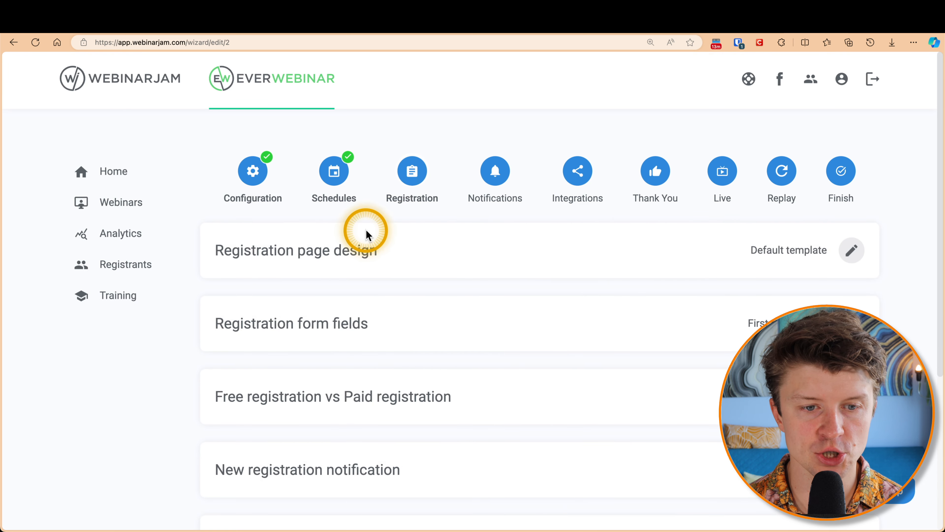
Review the Registration stage's sections, open the registration page design for editing and look through its templates
scroll(421, 333, down, 3)
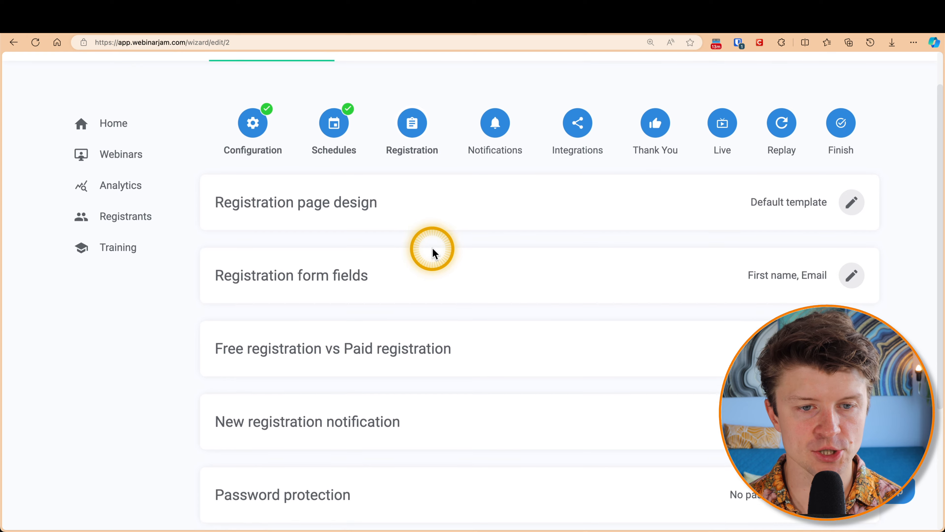
scroll(418, 262, down, 2)
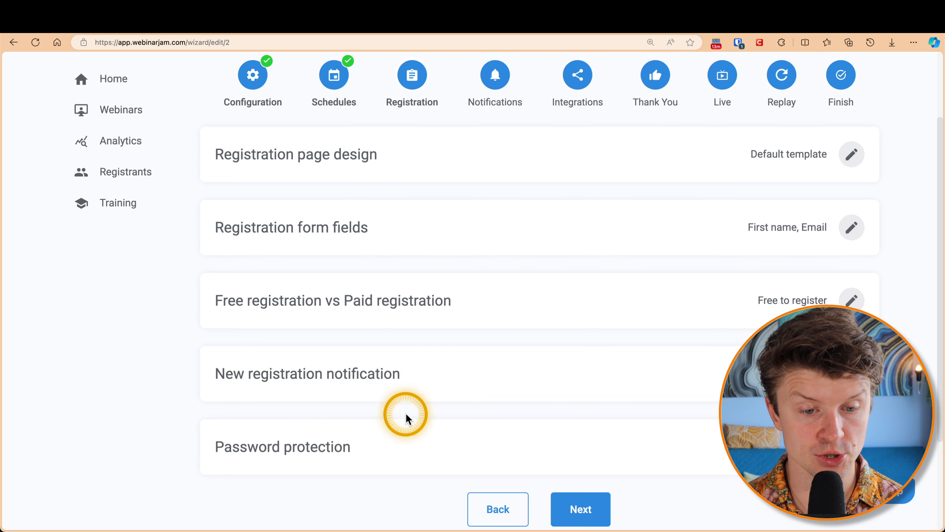
scroll(487, 449, up, 1)
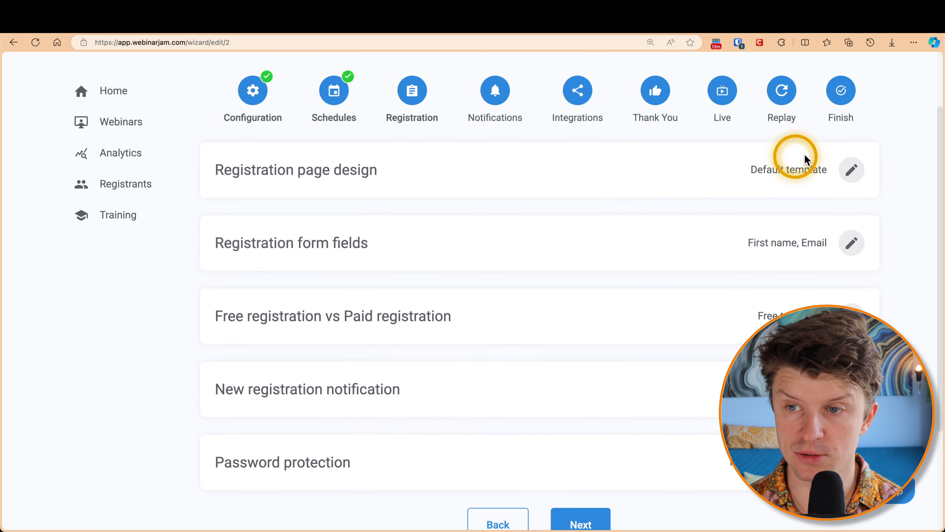
click(860, 173)
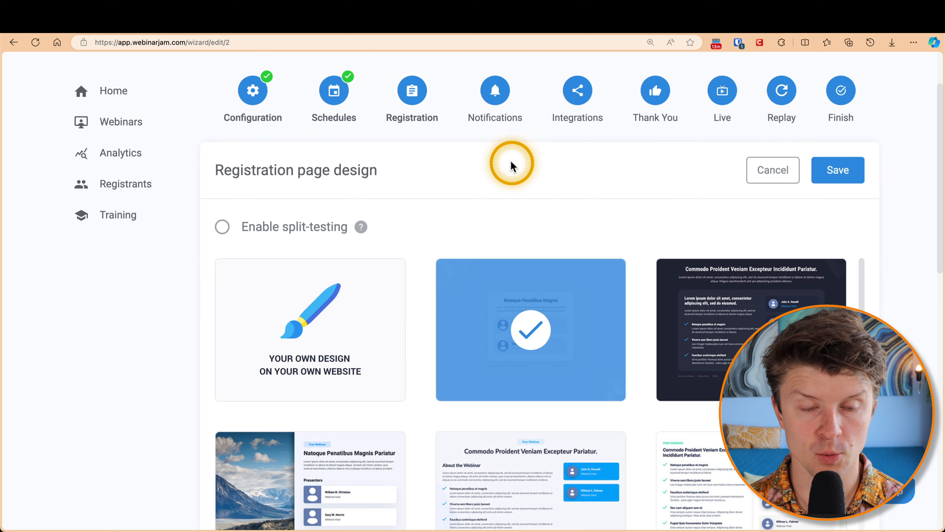
scroll(517, 205, down, 3)
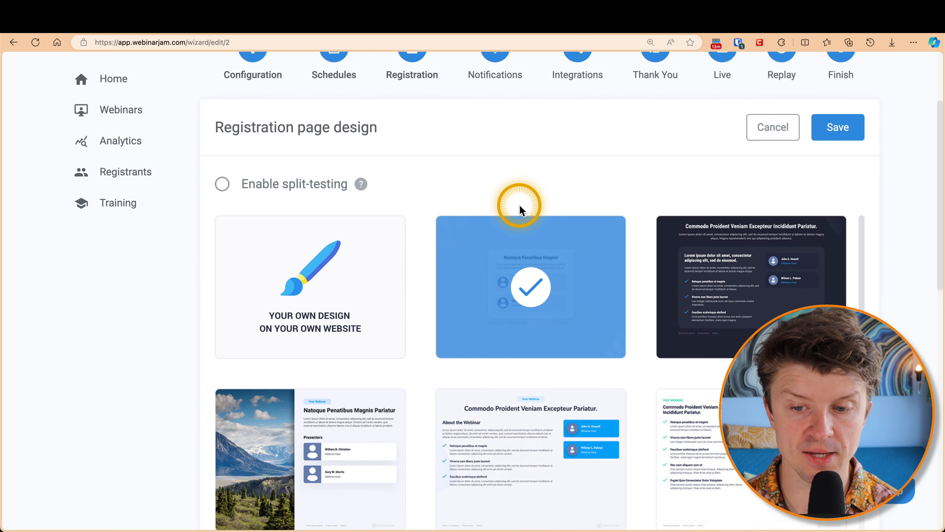
scroll(532, 205, down, 10)
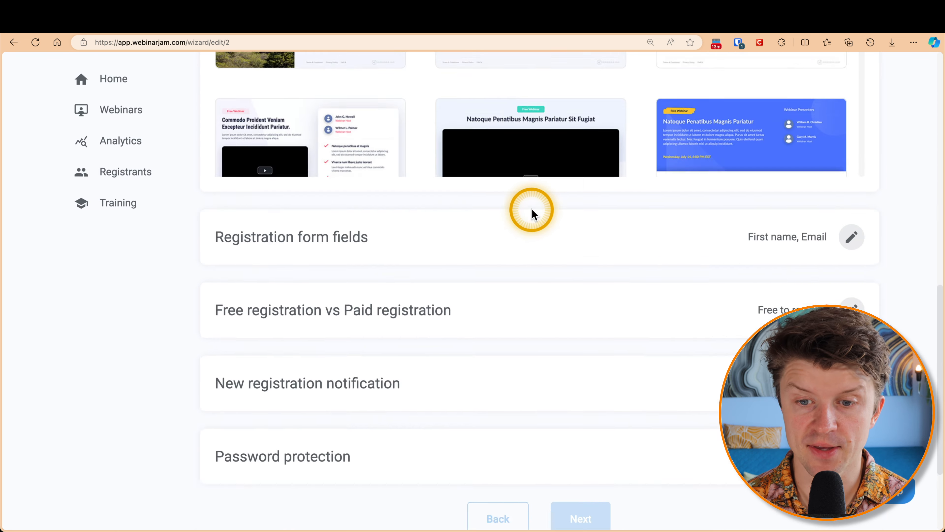
scroll(511, 245, up, 10)
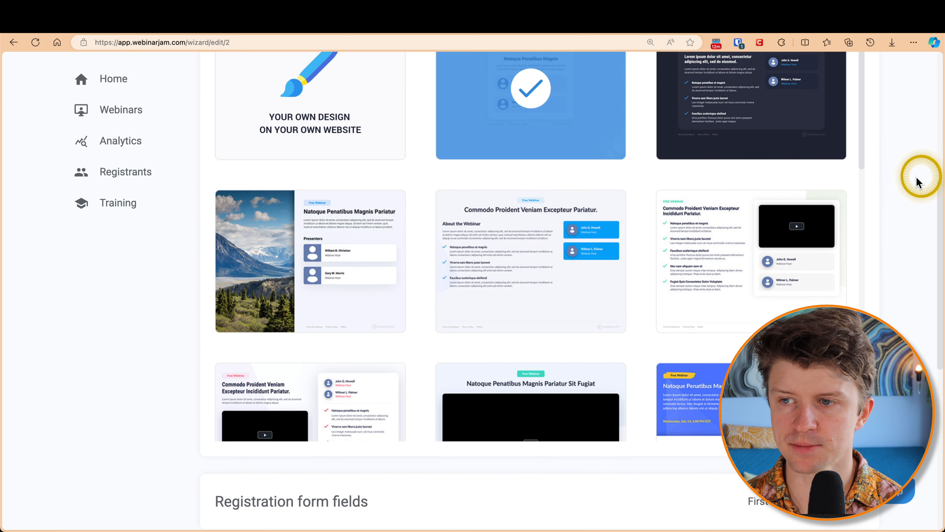
scroll(897, 184, up, 3)
scroll(744, 300, up, 3)
Check what split-testing does, enable it for the registration page design, and switch to design B
mouse_move(361, 172)
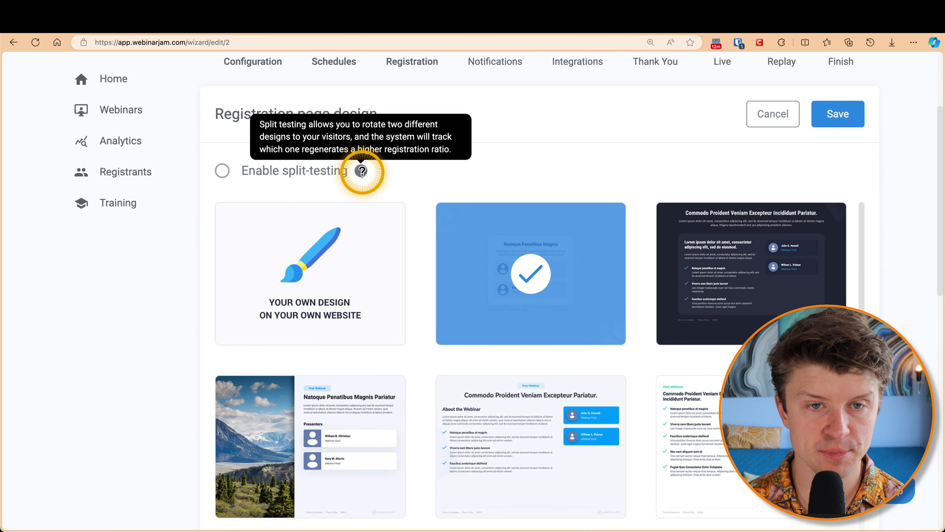
click(221, 173)
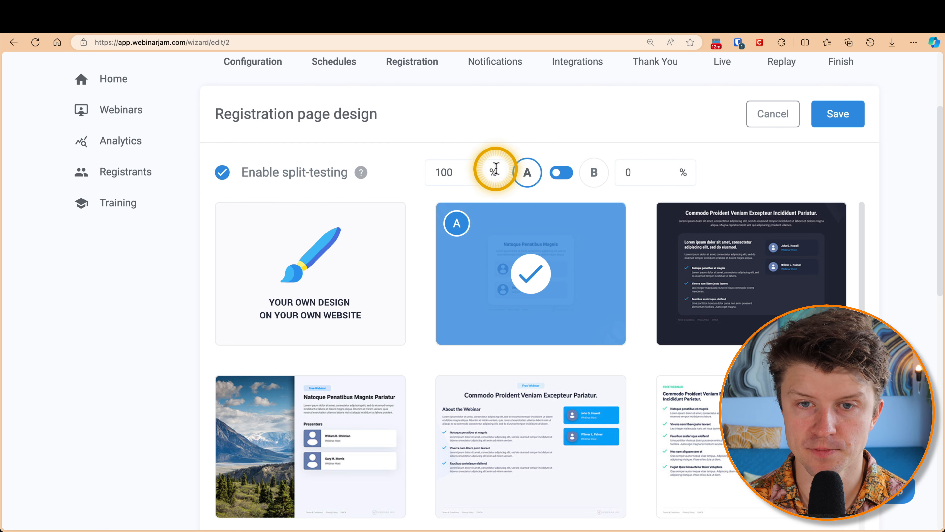
mouse_move(719, 253)
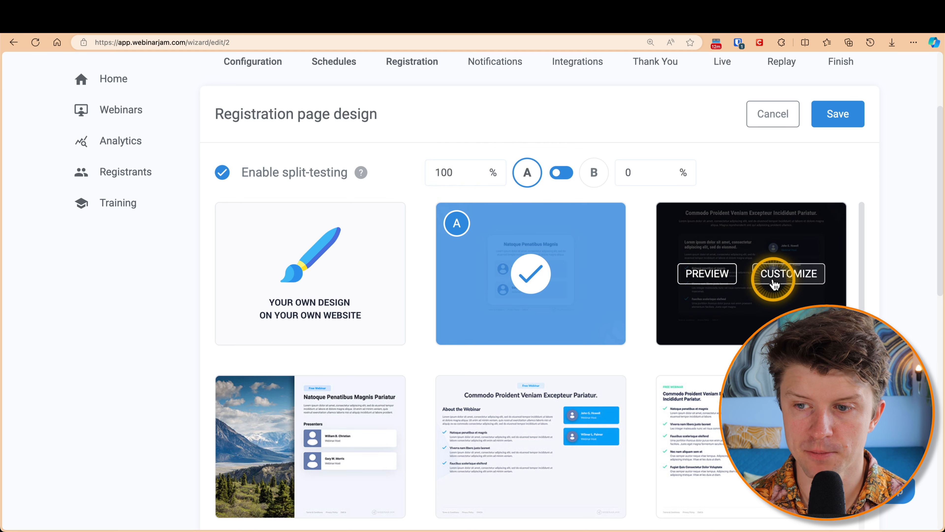
mouse_move(574, 277)
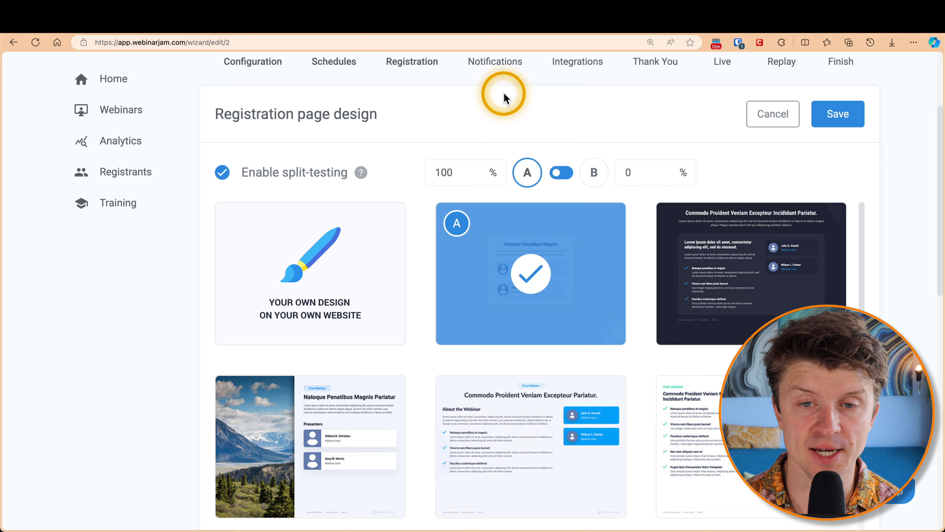
click(562, 173)
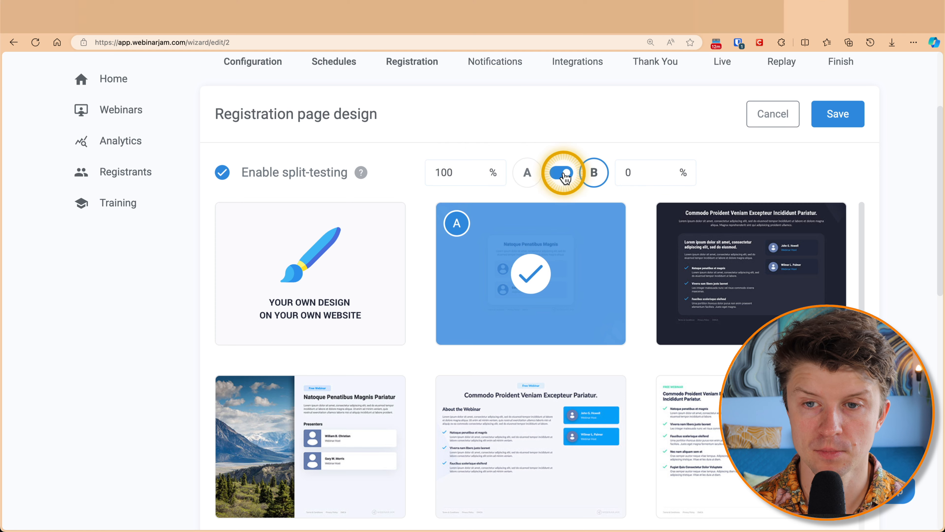
Preview the dark registration page template and close the preview
mouse_move(764, 278)
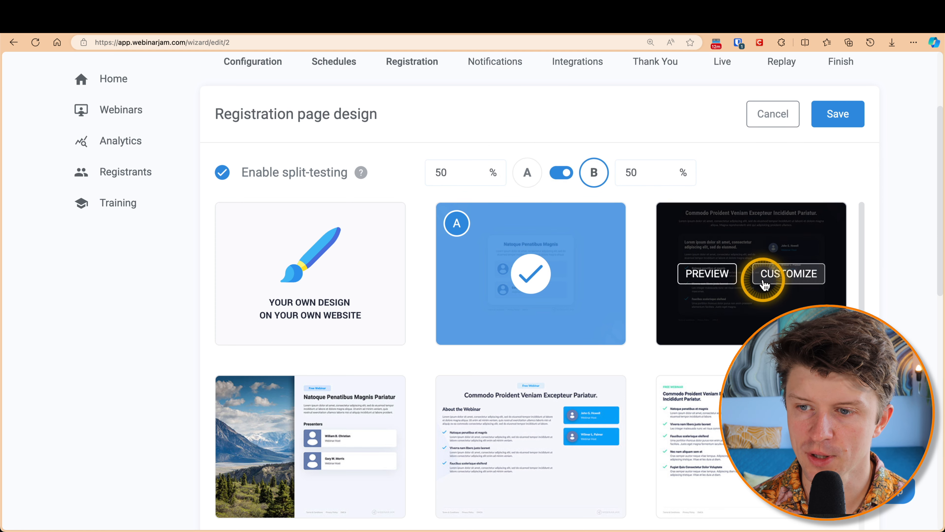
click(712, 275)
scroll(465, 317, down, 3)
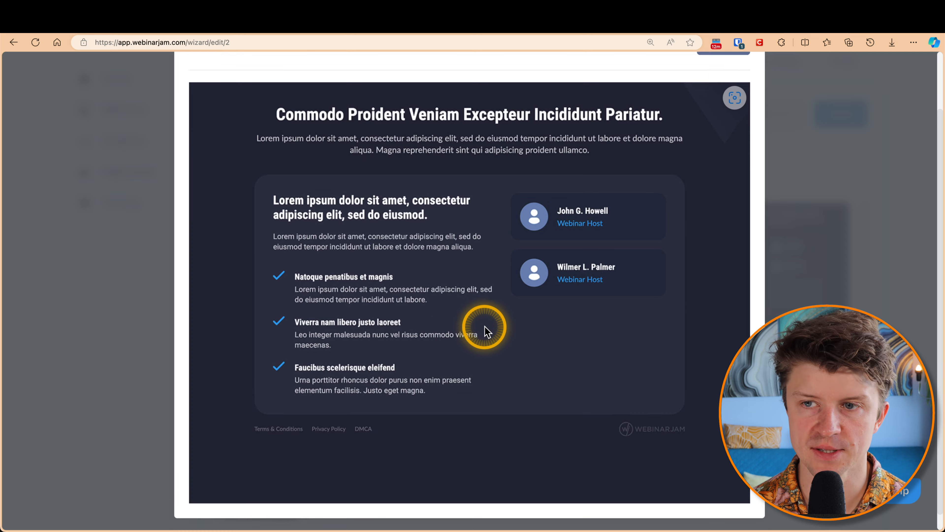
scroll(485, 331, up, 3)
click(719, 108)
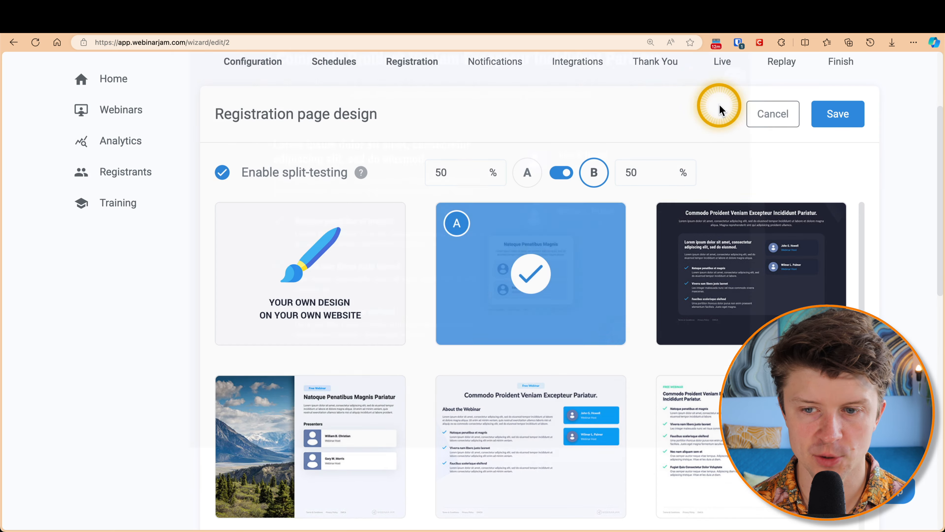
Browse the remaining templates, start customizing the blue one marked A, choose the fourth registration layout and launch the page builder
mouse_move(489, 269)
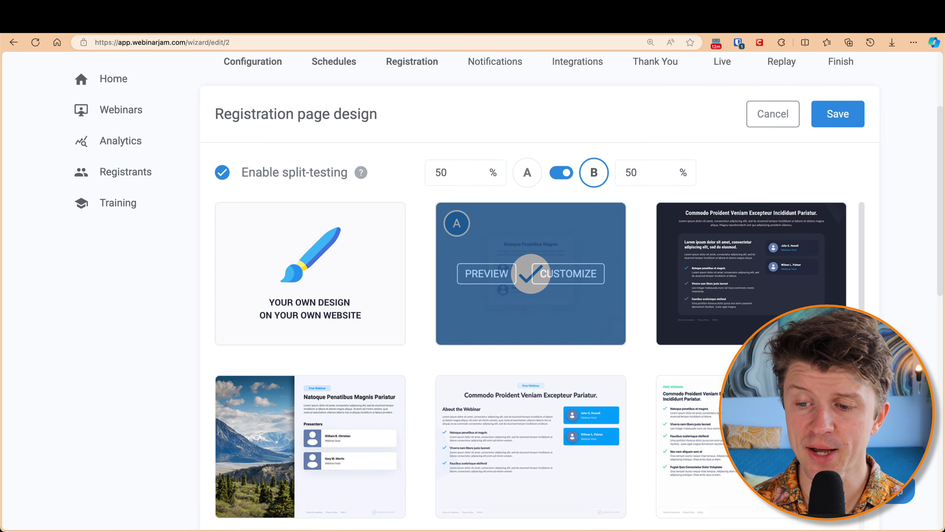
scroll(554, 302, down, 2)
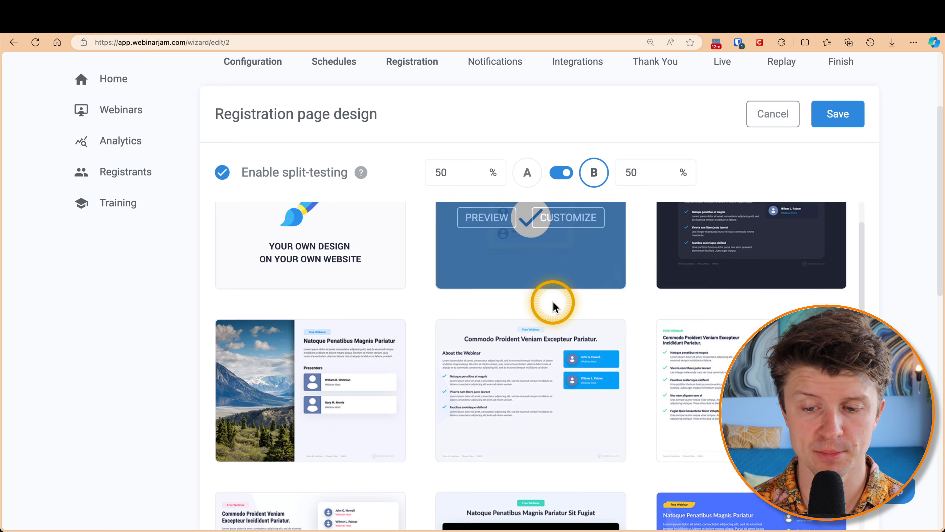
scroll(551, 301, down, 8)
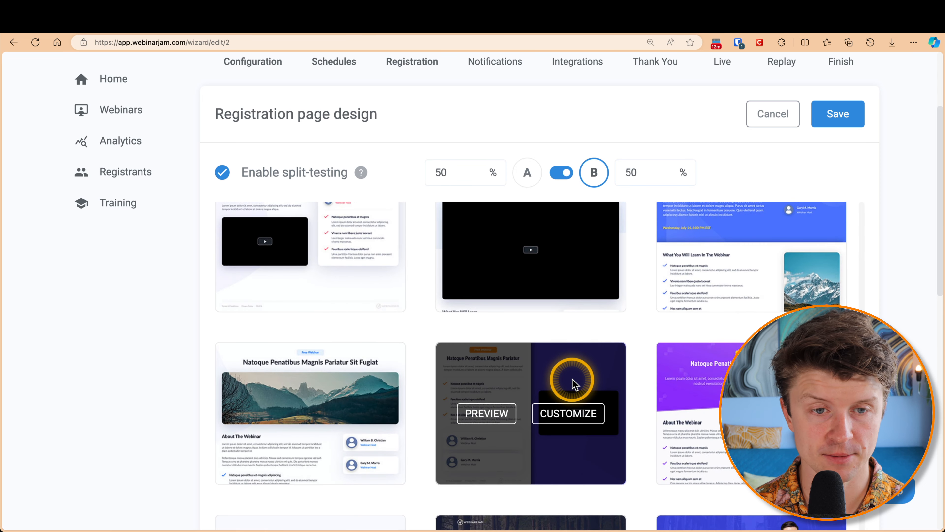
scroll(572, 379, up, 10)
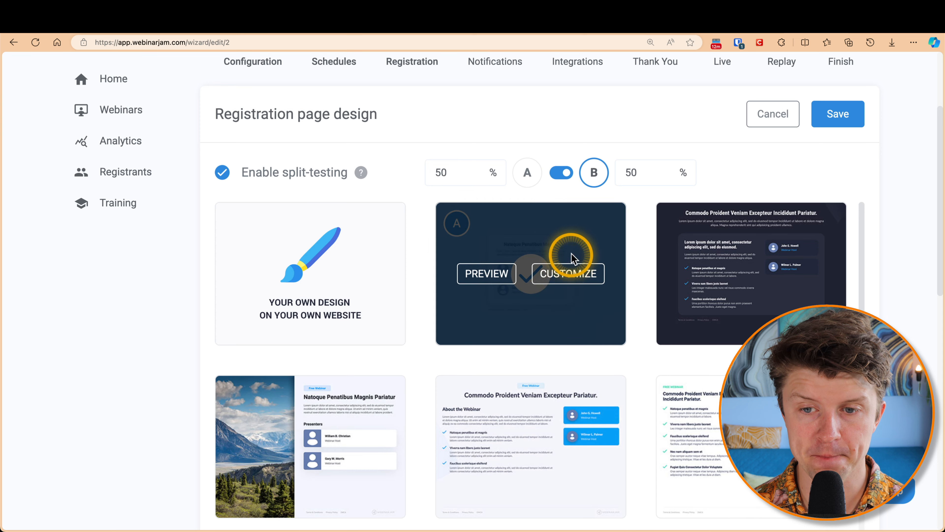
click(570, 274)
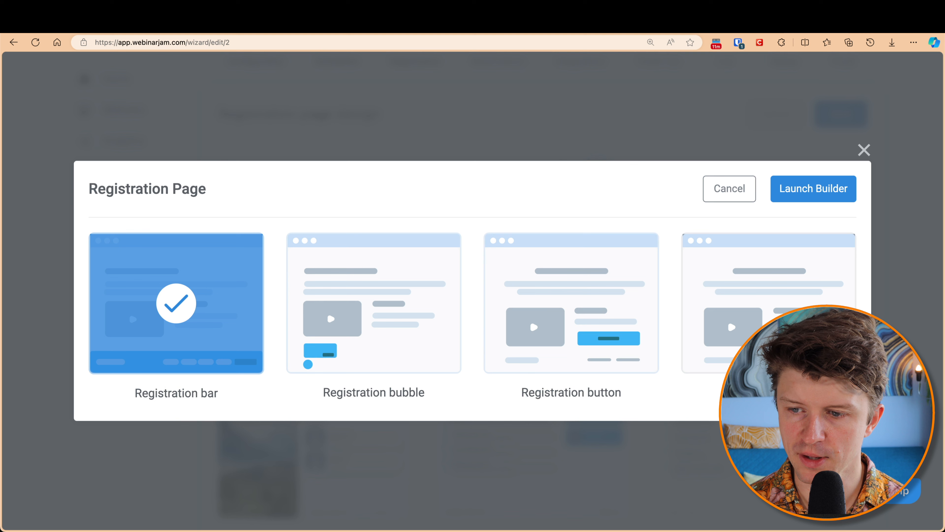
click(755, 283)
click(802, 196)
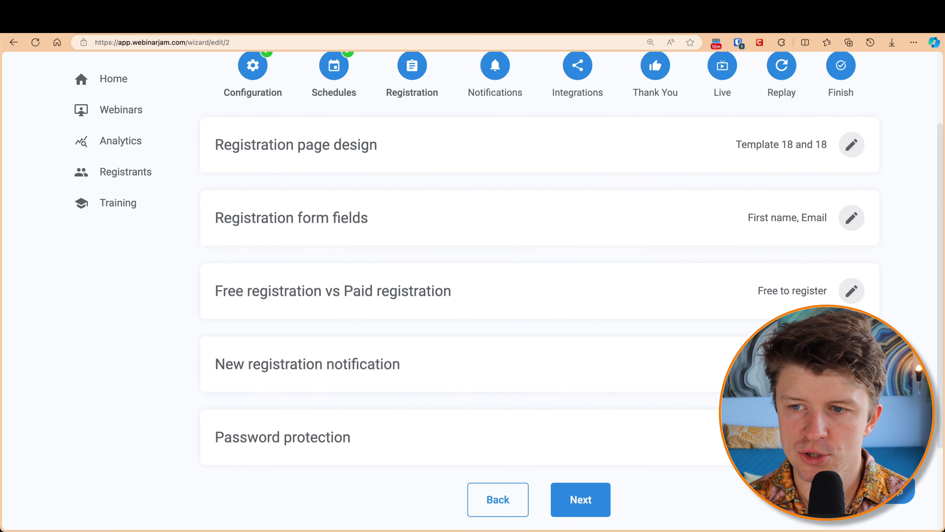
Open the registration form fields, review them and save the form with only the first name and email fields
click(866, 224)
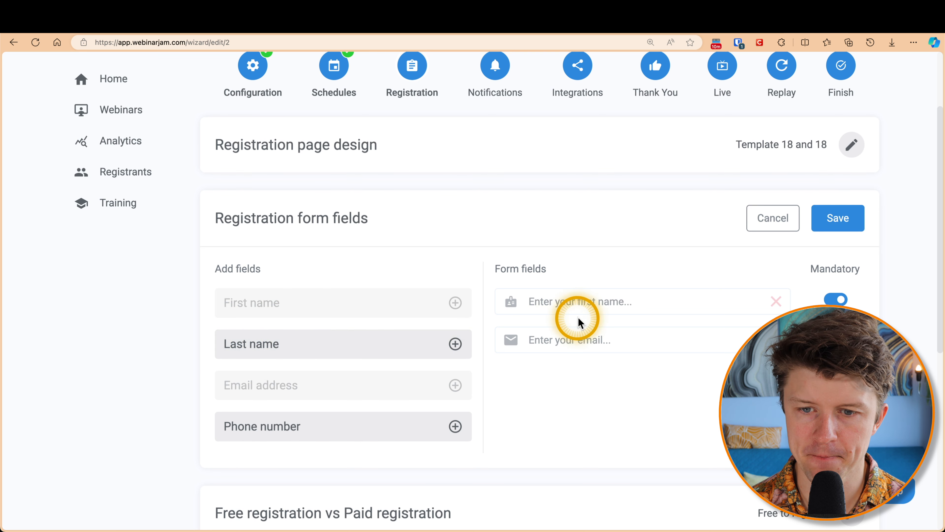
click(576, 335)
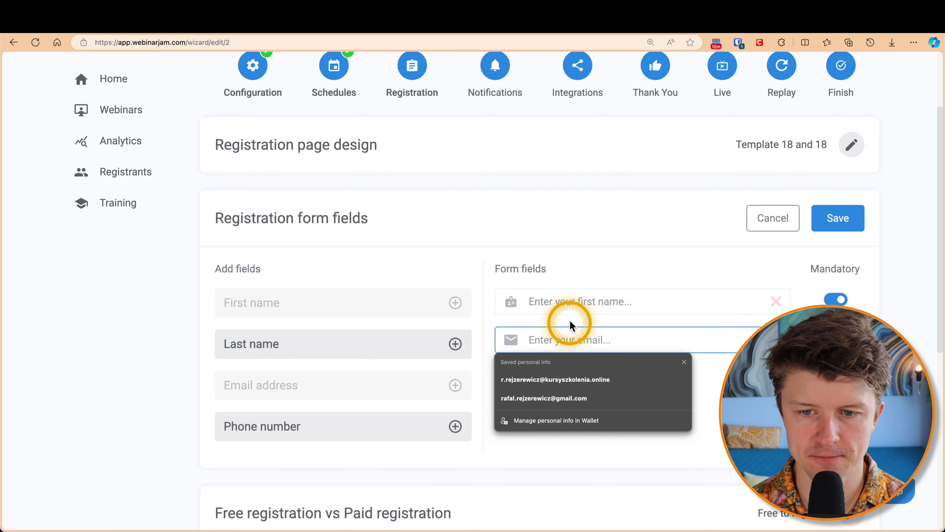
click(835, 338)
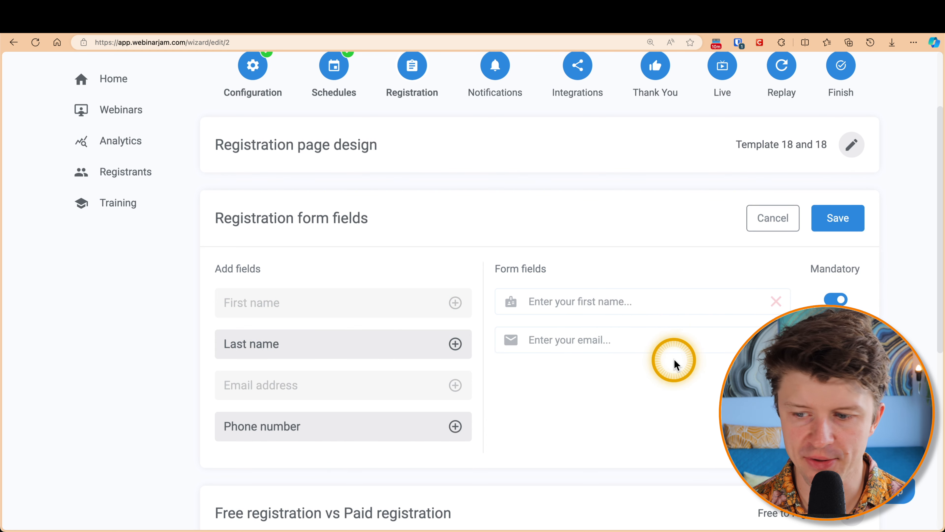
click(829, 214)
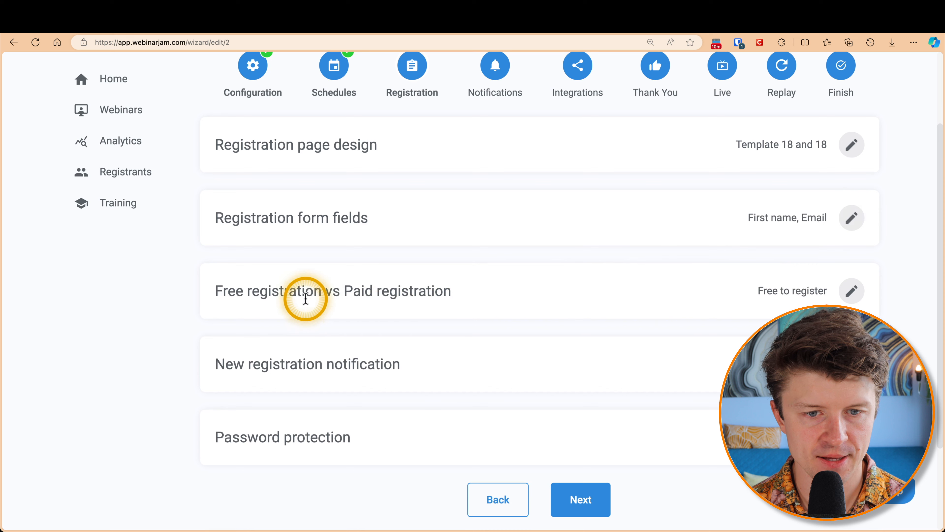
Review the free and paid registration options and save the webinar as free to register
click(853, 292)
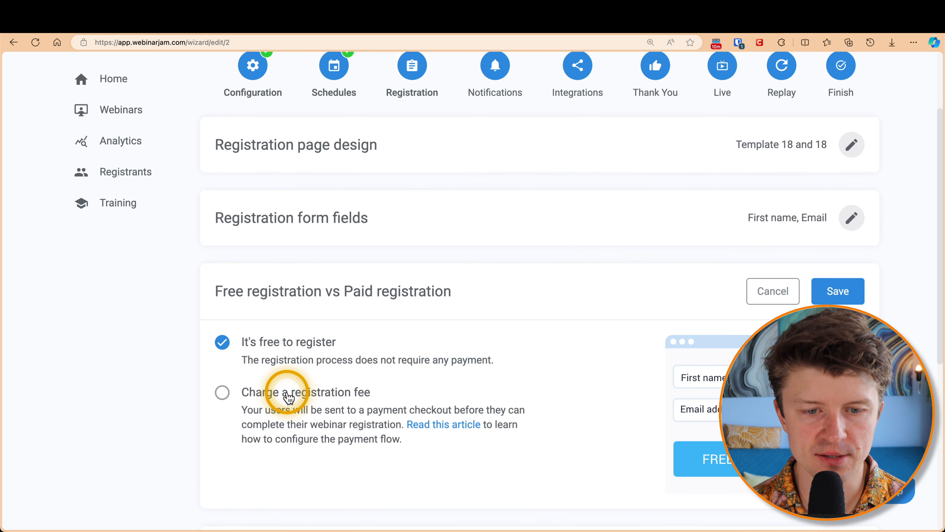
scroll(297, 350, down, 1)
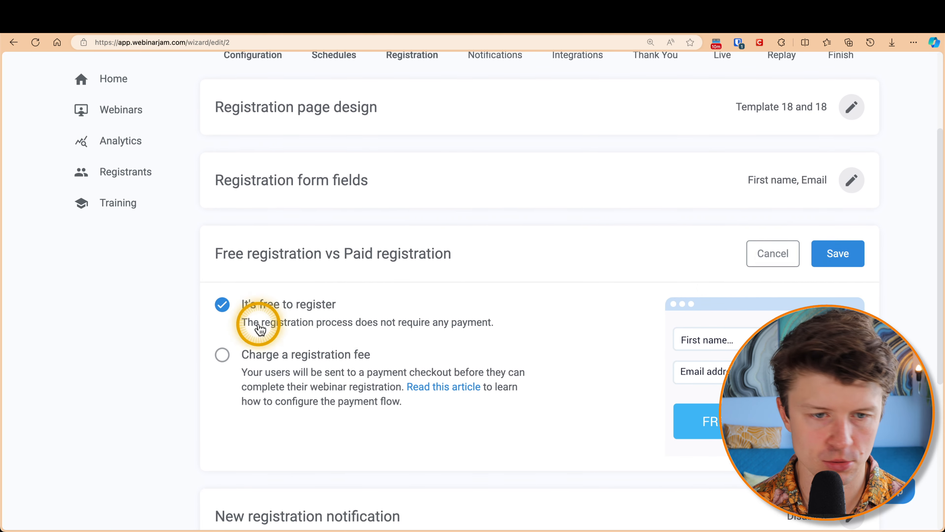
click(837, 253)
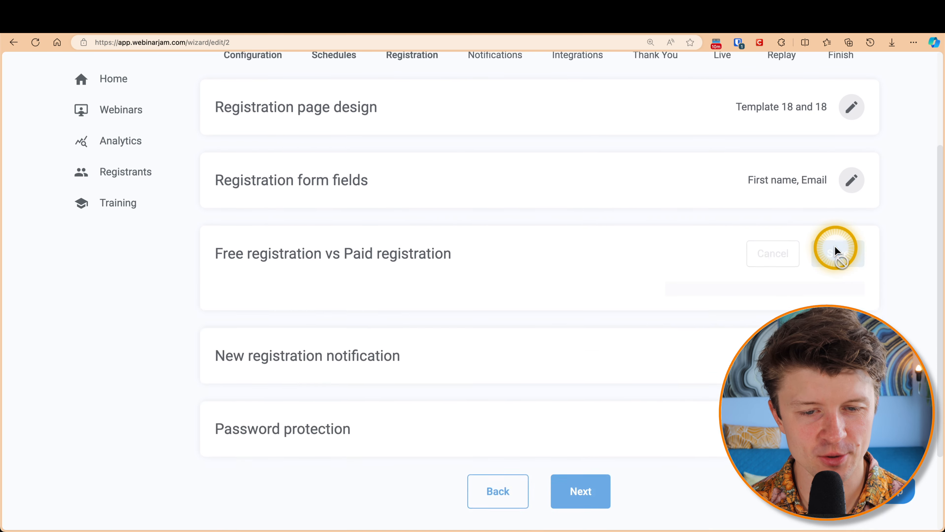
Review the new registration notification options, including the recipient email setting, and save the webinar with no notification
click(724, 343)
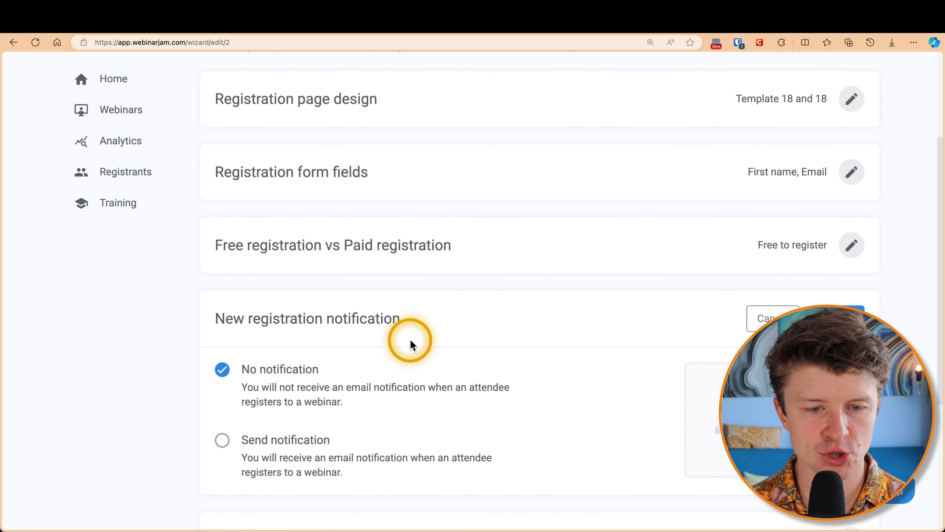
click(252, 442)
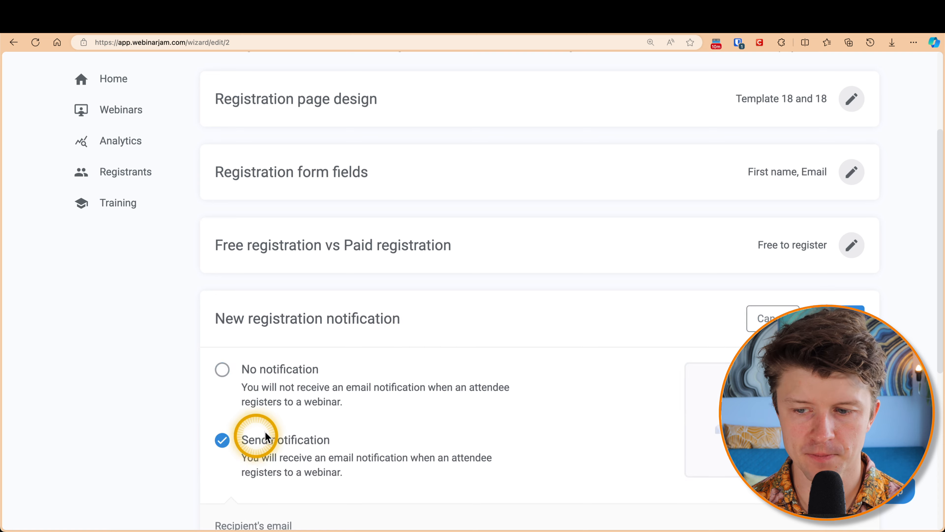
scroll(443, 379, down, 5)
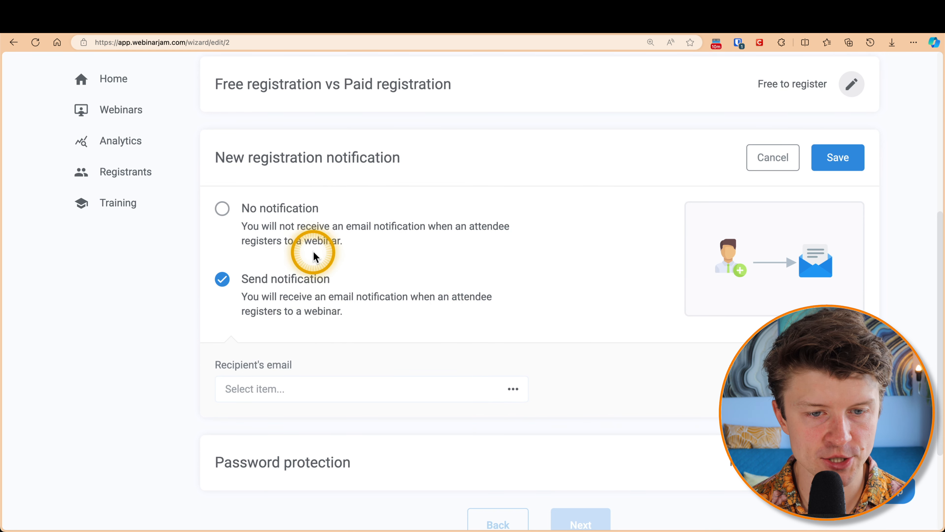
click(240, 209)
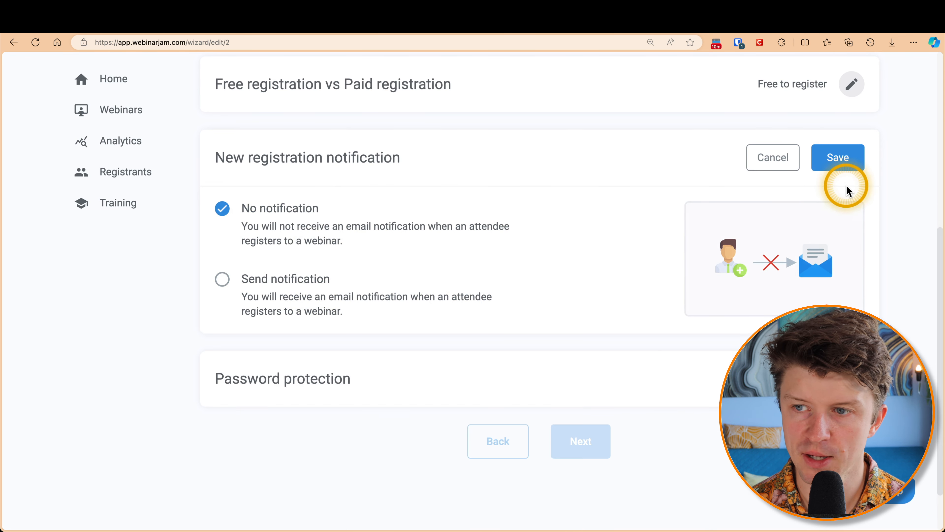
click(838, 160)
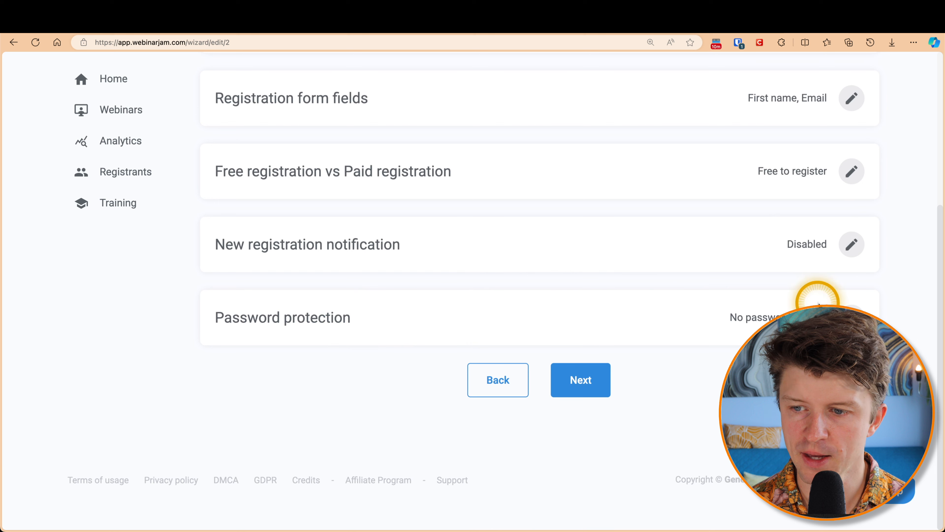
Continue to the Notifications stage, review the email gateway options and save EverWebinar mail as the gateway
click(609, 379)
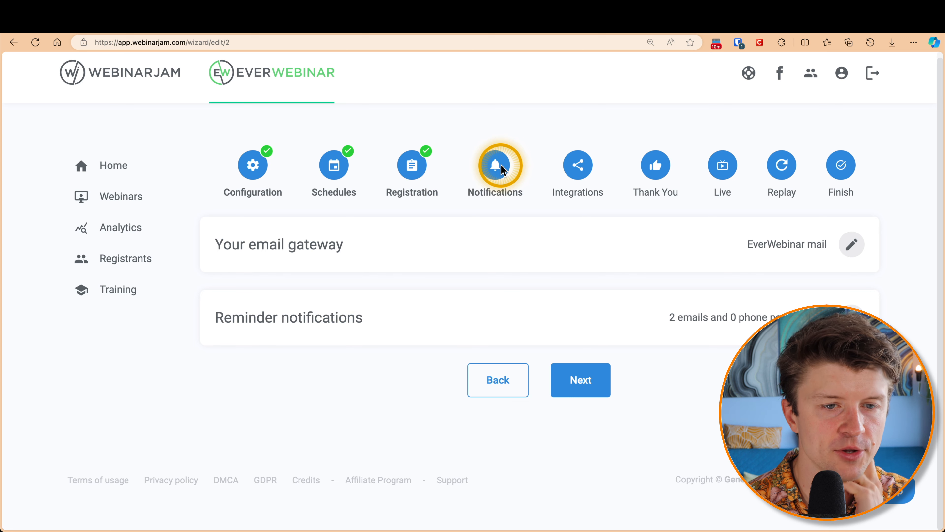
click(859, 245)
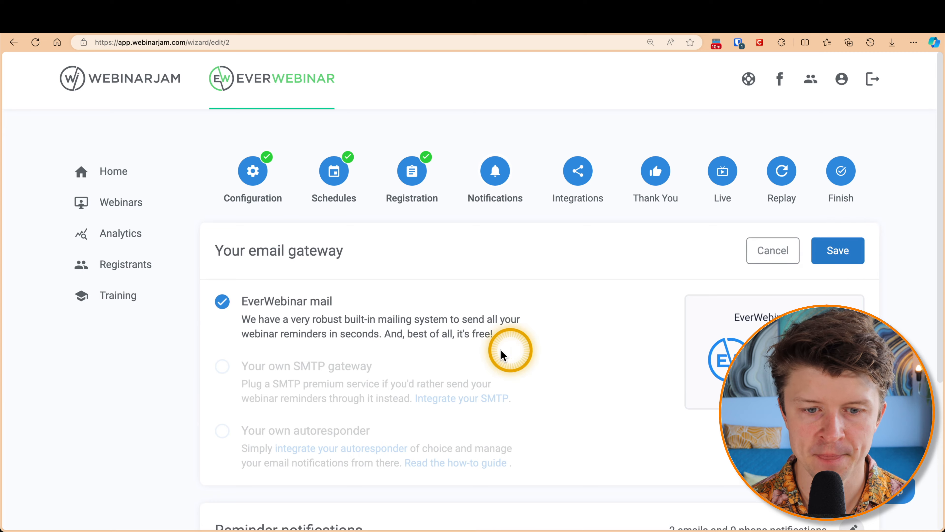
scroll(502, 353, down, 4)
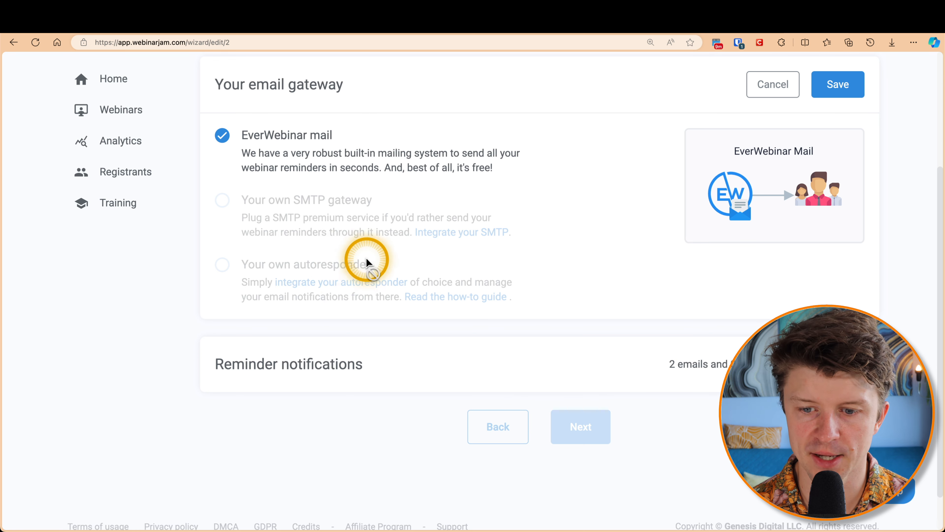
click(827, 89)
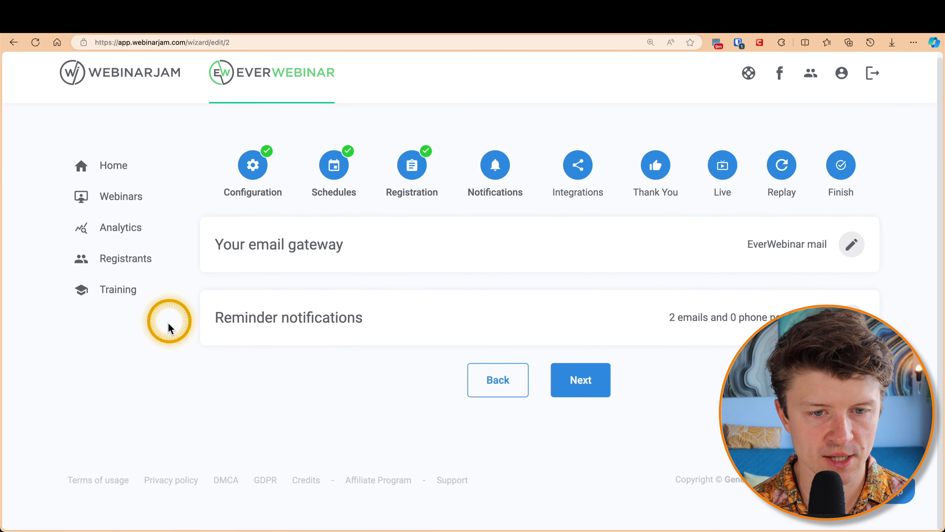
Examine the pre-webinar and post-webinar reminder notifications and close them without saving
click(860, 317)
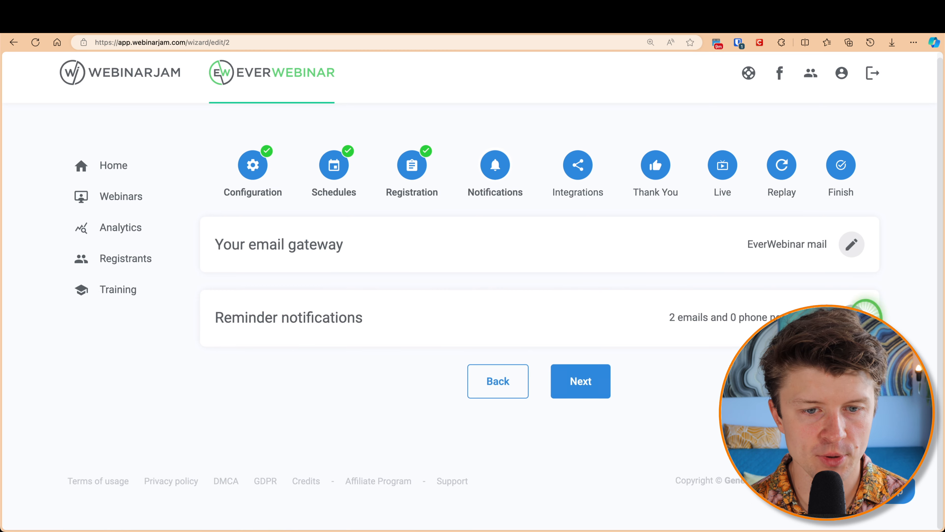
scroll(647, 292, down, 9)
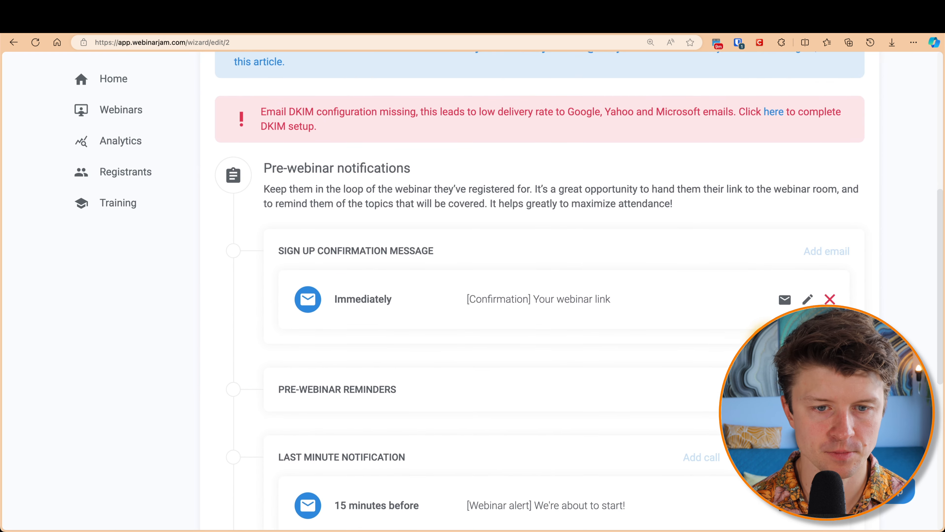
scroll(647, 292, up, 1)
scroll(647, 292, up, 2)
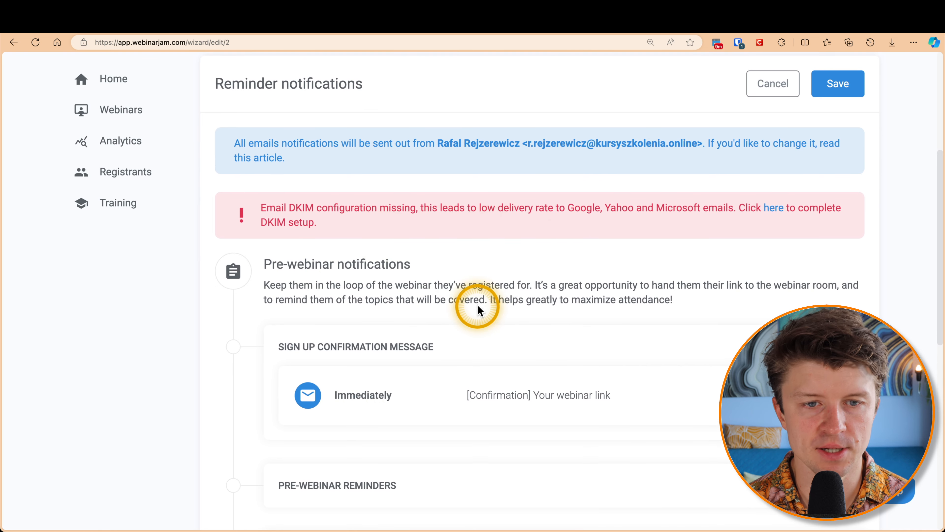
scroll(477, 305, down, 12)
scroll(521, 316, up, 7)
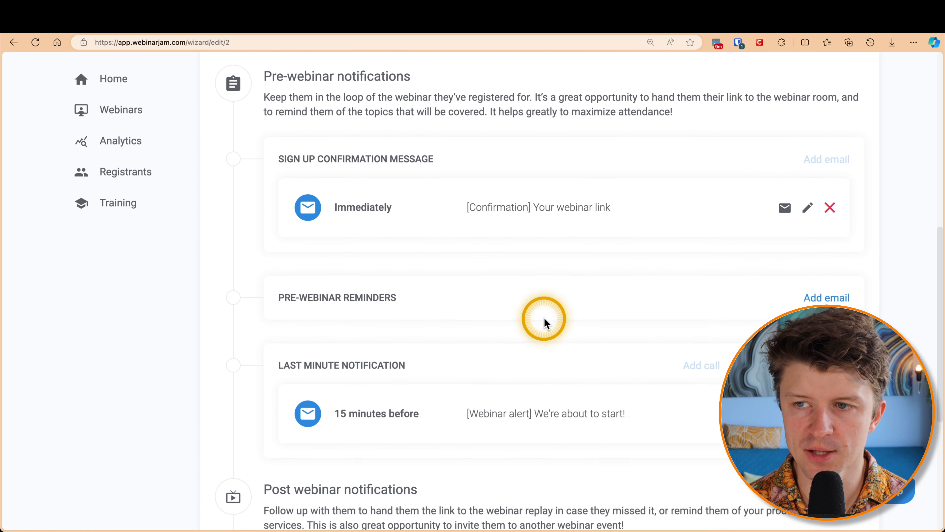
scroll(766, 277, up, 4)
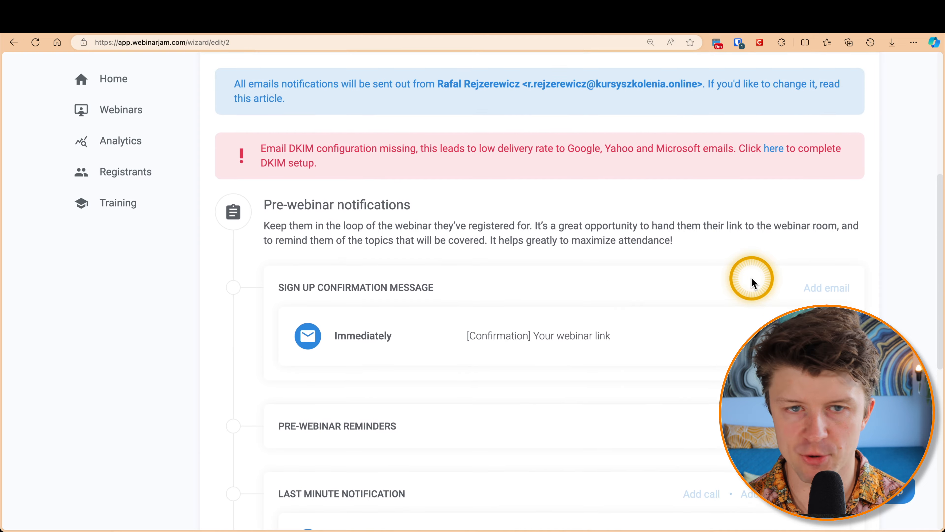
scroll(700, 266, up, 2)
click(757, 75)
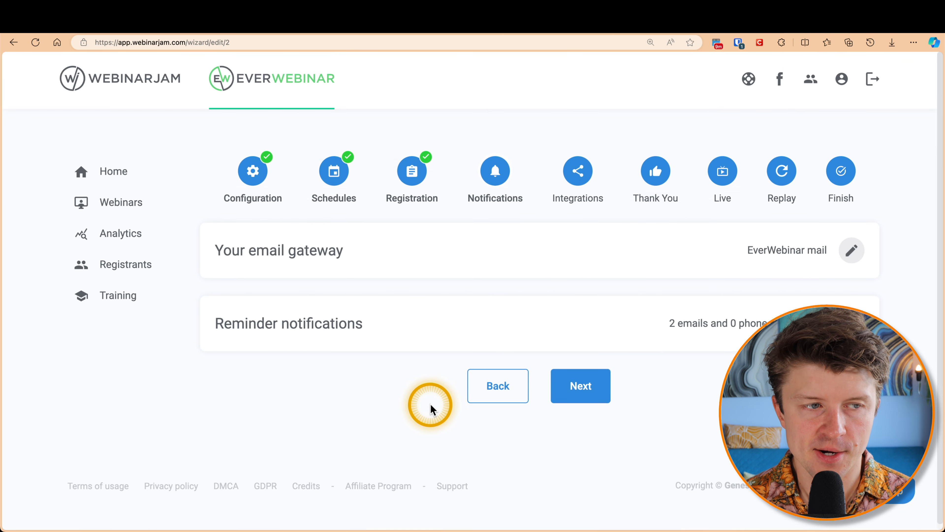
Continue to the Integrations stage, review the available email autoresponder services and save without integrating any of them
click(580, 384)
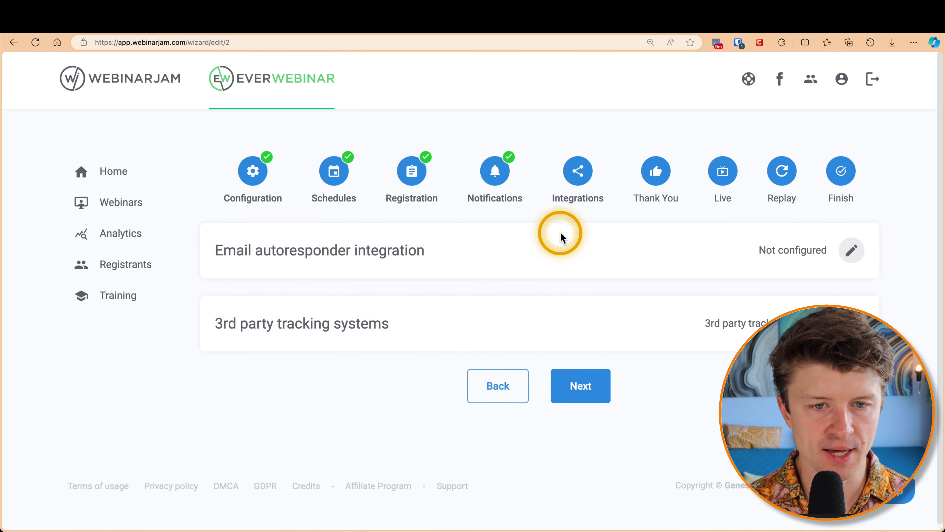
click(851, 252)
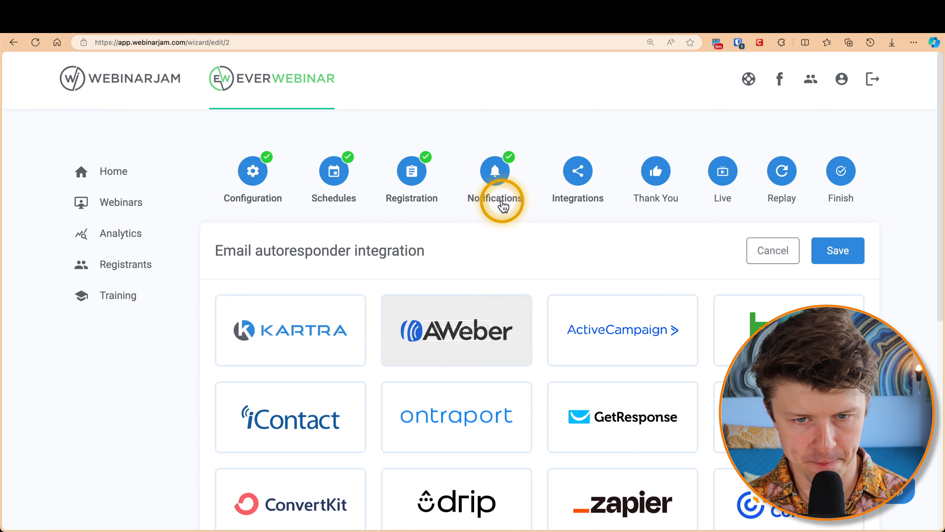
click(604, 344)
scroll(662, 254, down, 3)
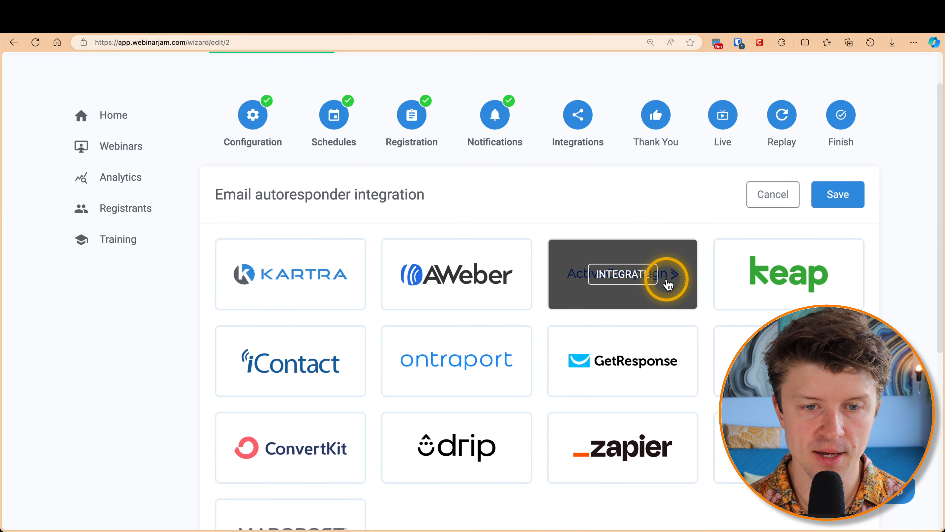
scroll(666, 284, down, 2)
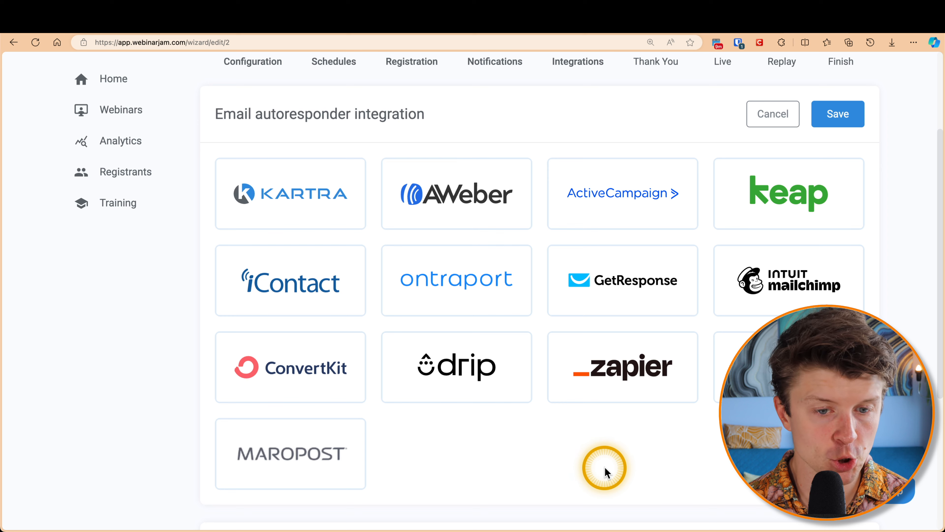
mouse_move(294, 357)
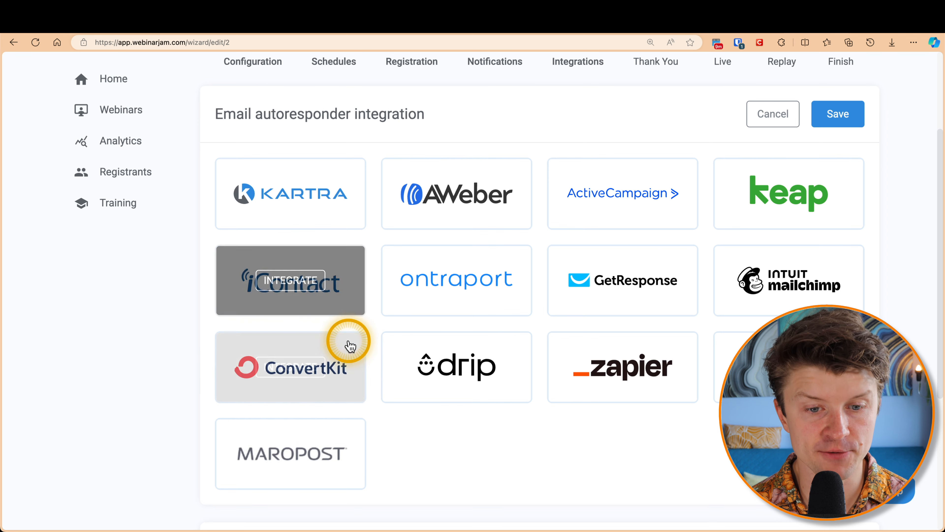
click(616, 285)
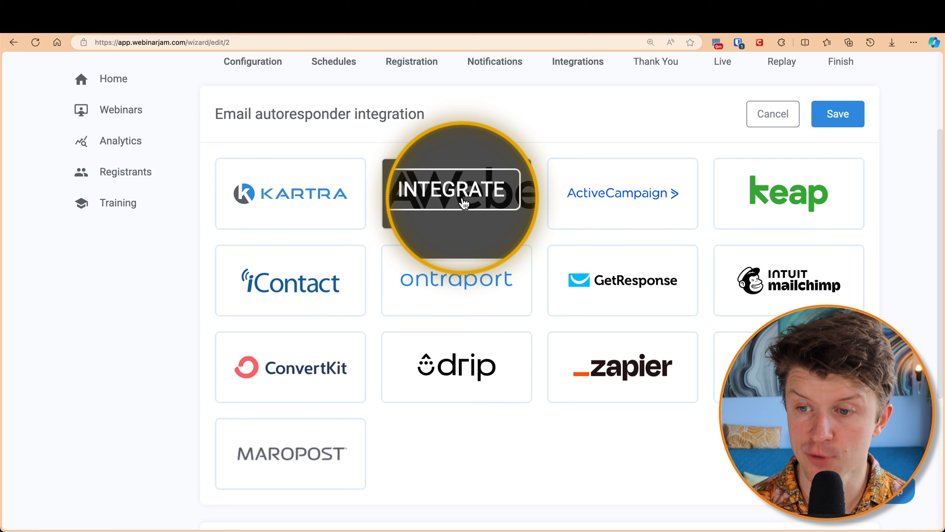
mouse_move(785, 261)
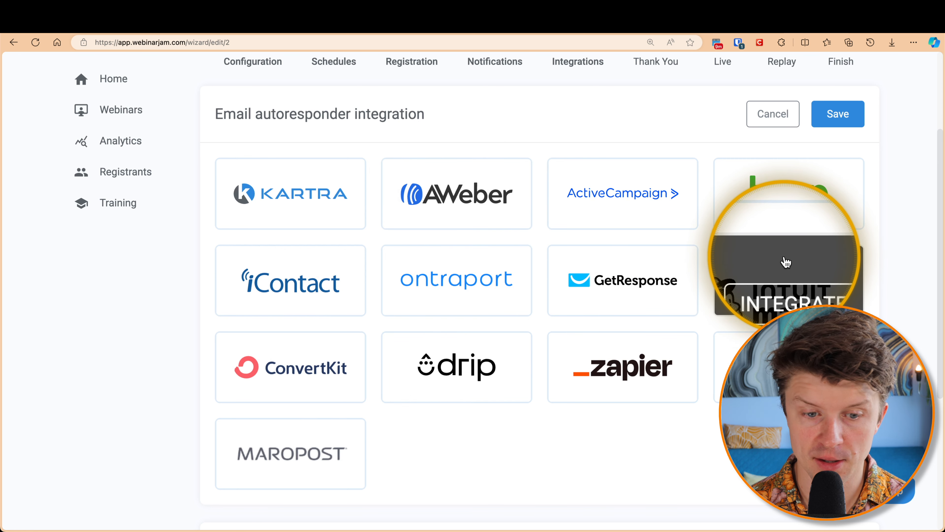
click(789, 287)
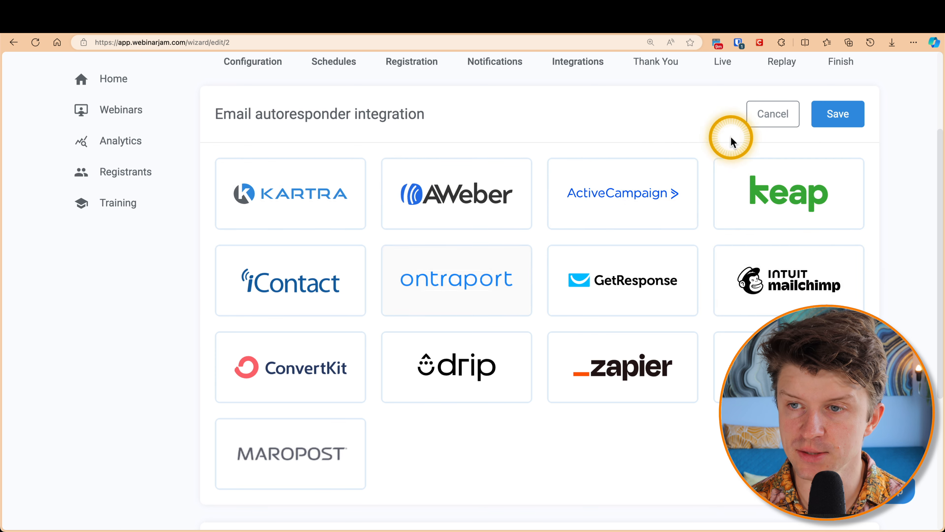
click(841, 116)
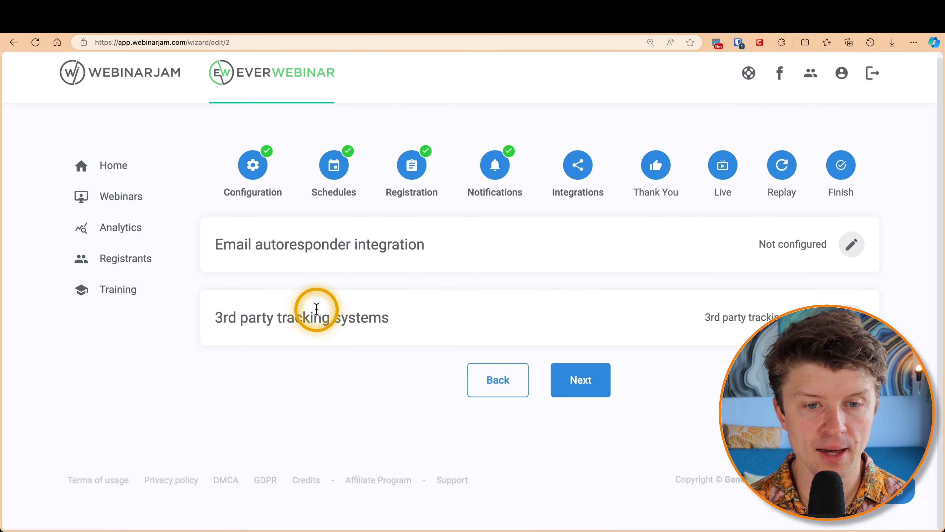
Review the 3rd party tracking options and save the webinar without any 3rd party tracking
click(853, 309)
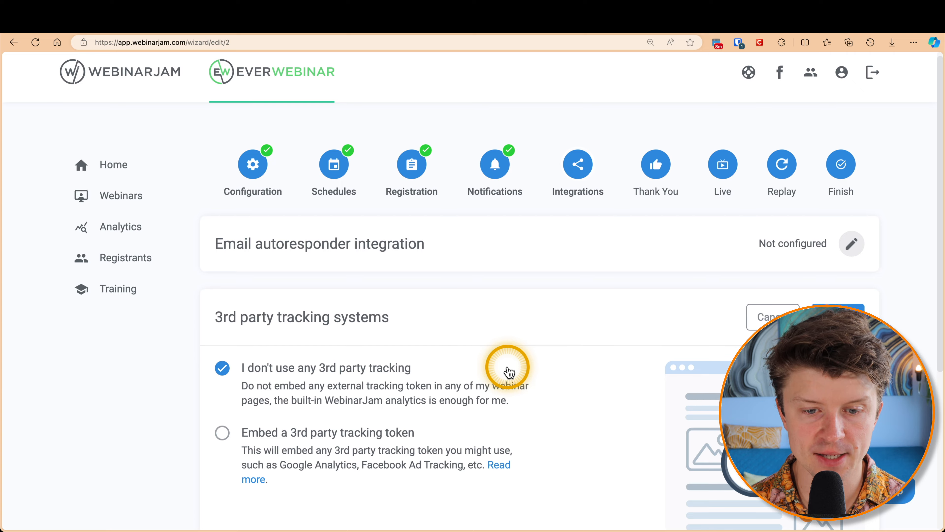
scroll(507, 374, down, 2)
scroll(515, 378, down, 2)
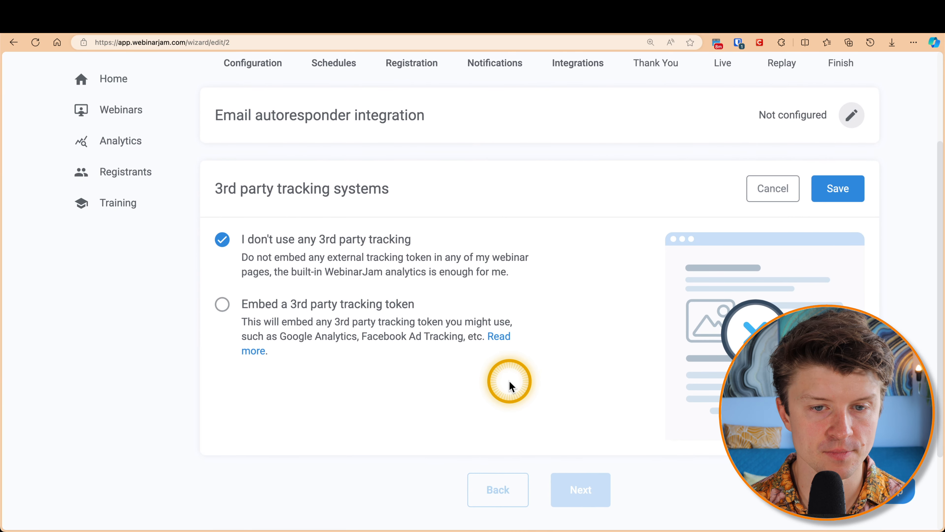
scroll(509, 381, down, 1)
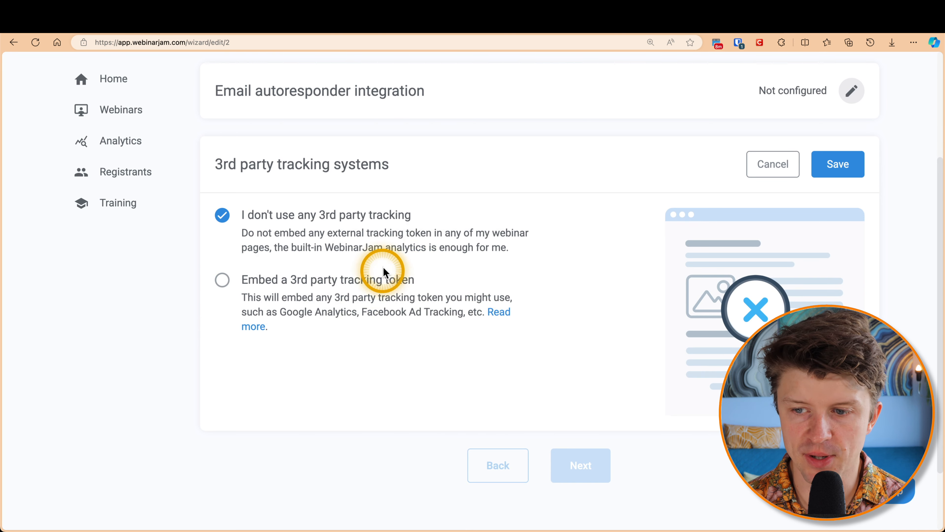
scroll(440, 260, up, 1)
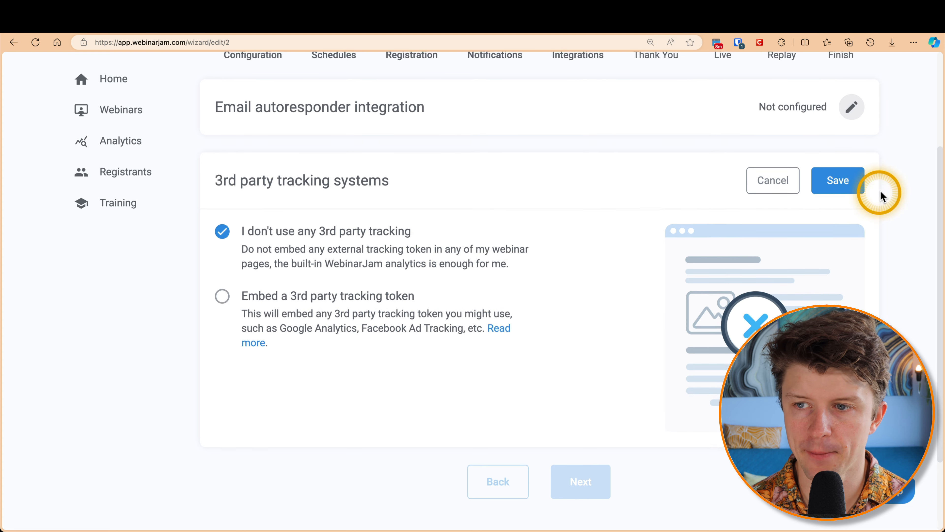
click(853, 190)
Continue to the Thank You stage, review the custom confirmation page option and save EverWebinar's default confirmation page
click(605, 376)
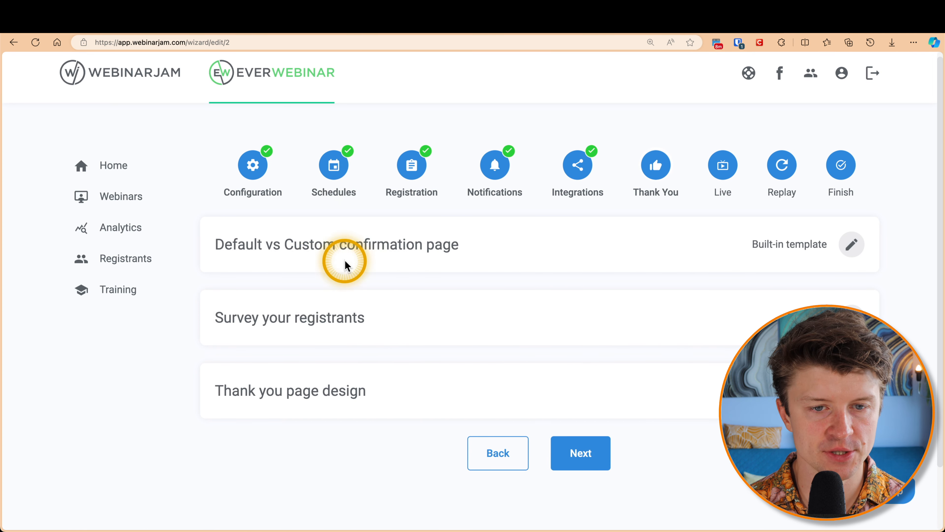
click(860, 248)
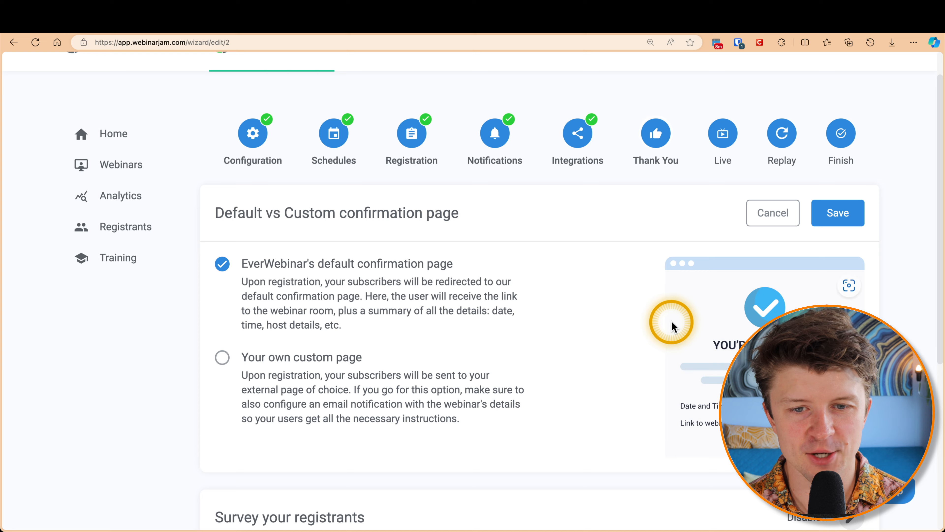
scroll(726, 313, down, 1)
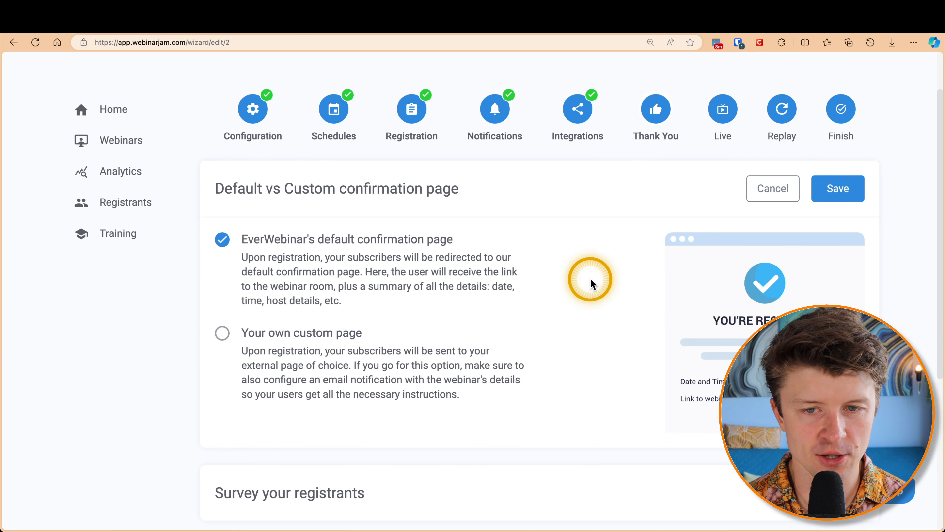
click(244, 332)
scroll(577, 390, down, 1)
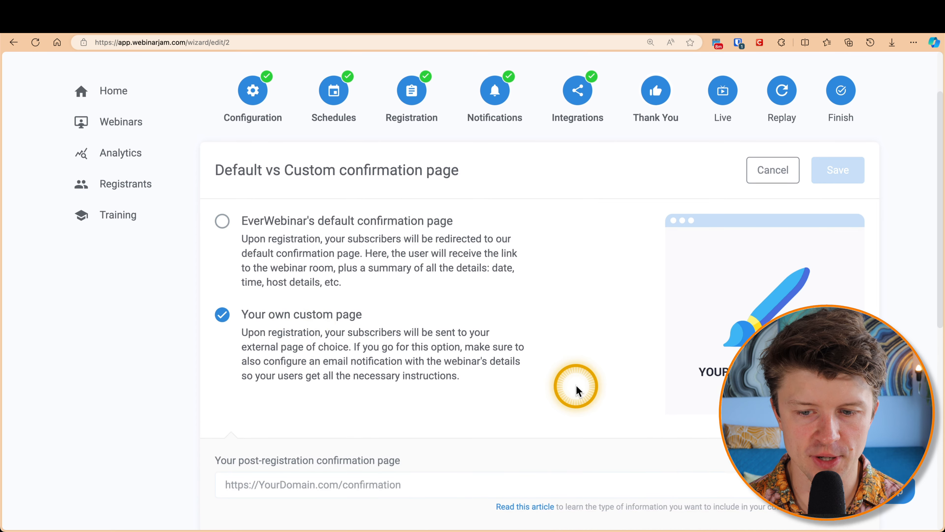
scroll(577, 390, down, 5)
scroll(372, 266, up, 4)
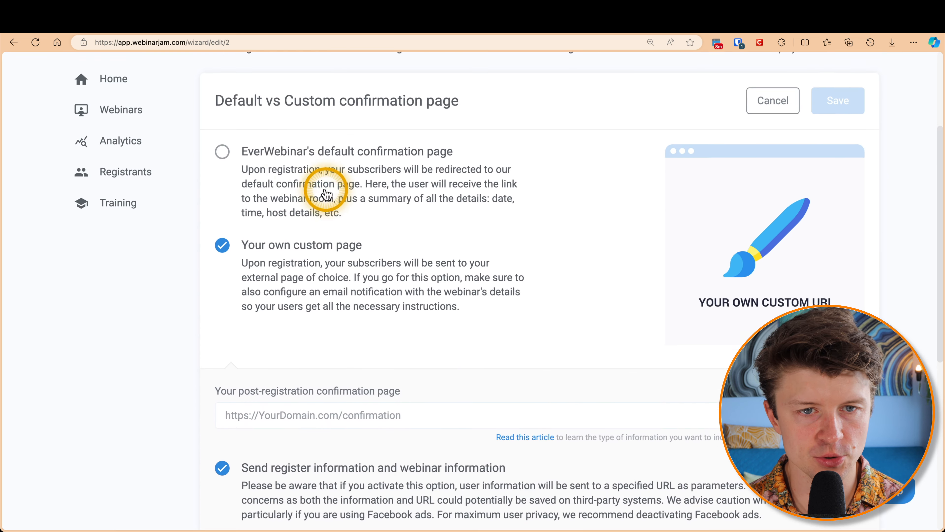
click(291, 160)
click(838, 109)
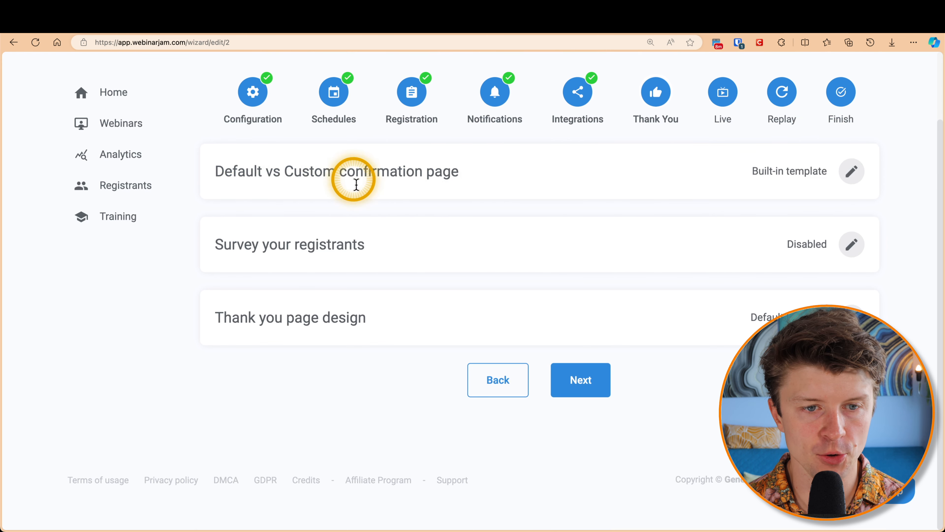
Save the registrant survey with no survey for registrants, then browse the thank you page designs and save the preselected template
click(854, 247)
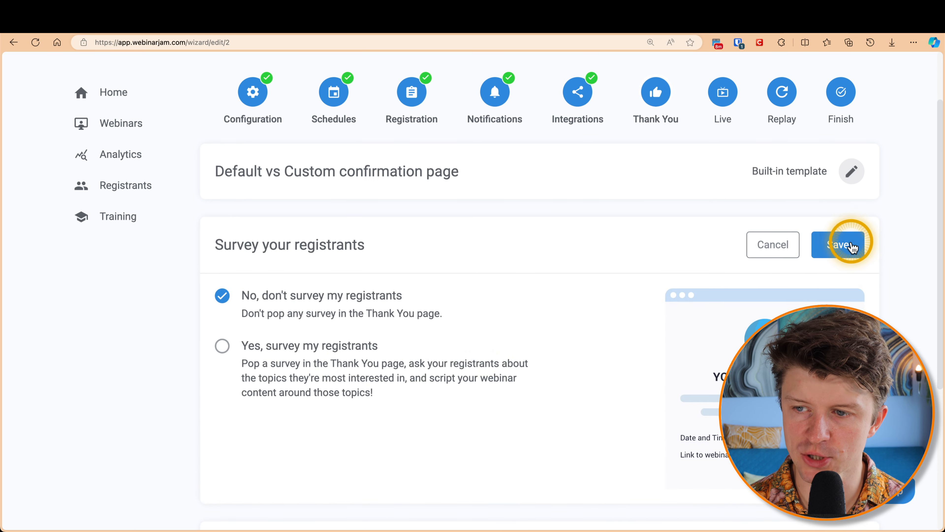
click(852, 246)
click(850, 317)
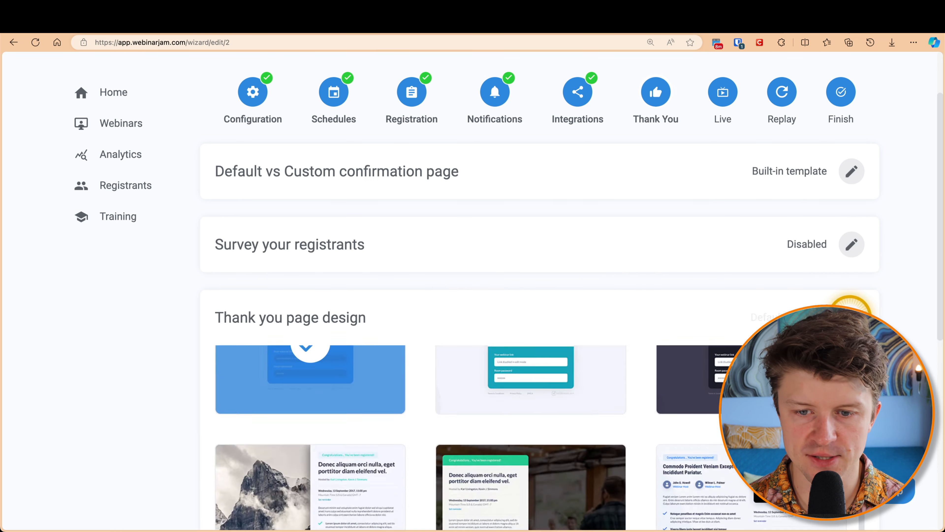
scroll(551, 402, down, 2)
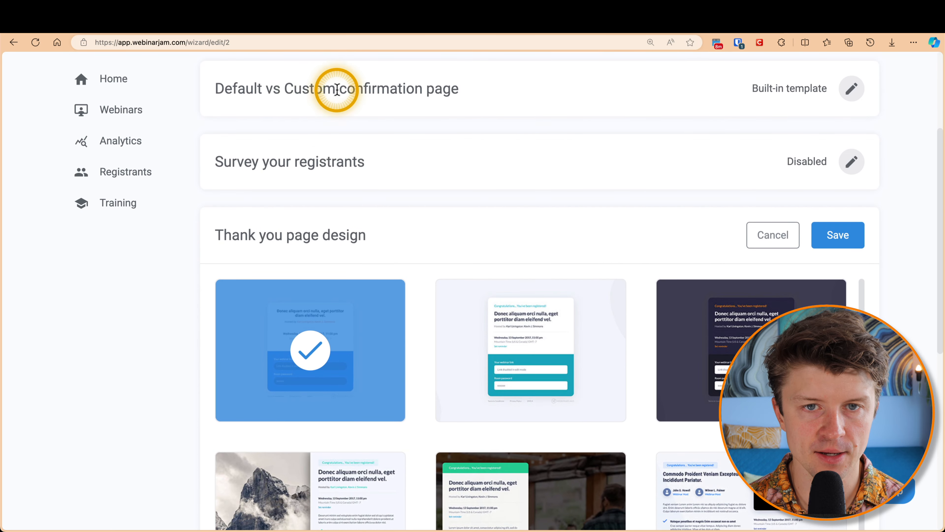
scroll(431, 318, down, 3)
scroll(572, 371, down, 5)
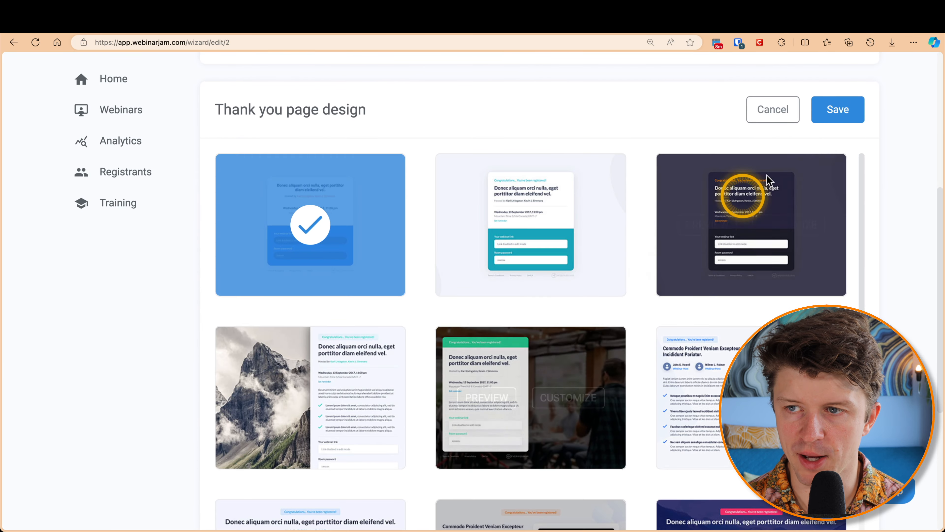
click(842, 110)
Continue to the Live stage, review the autoplay options and waiting room images, and save with autoplay disabled
click(573, 384)
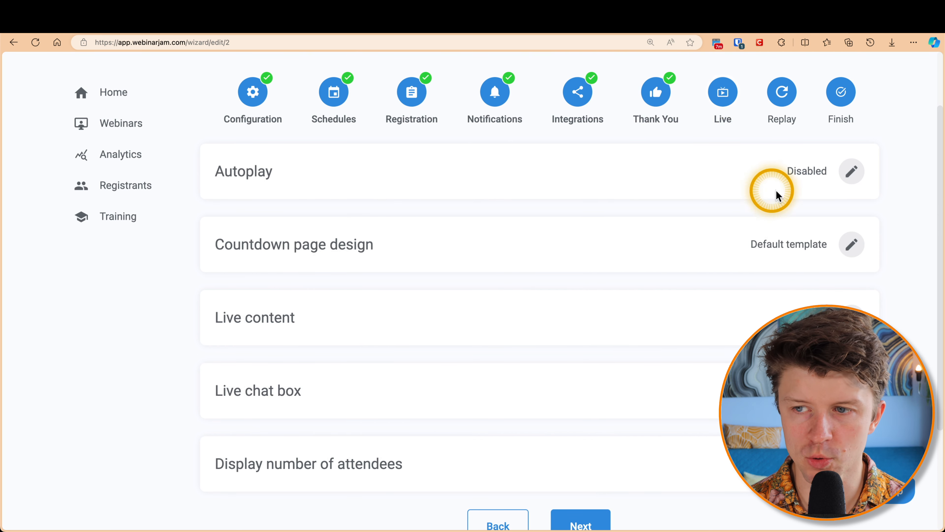
click(853, 172)
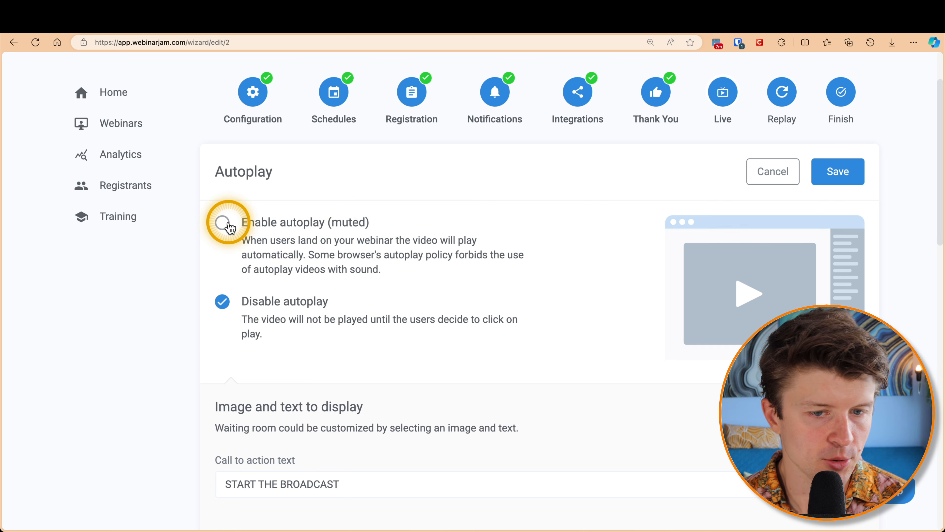
scroll(338, 271, down, 2)
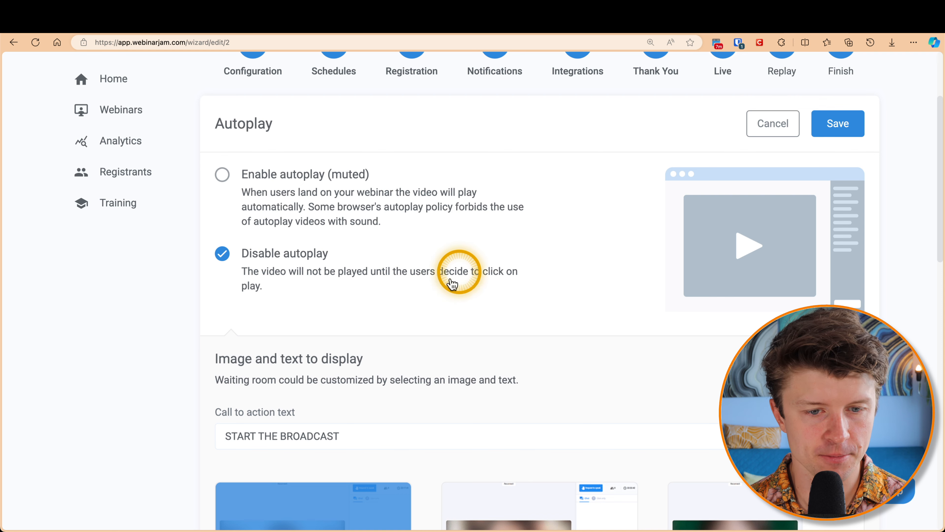
scroll(452, 284, down, 10)
scroll(435, 286, up, 6)
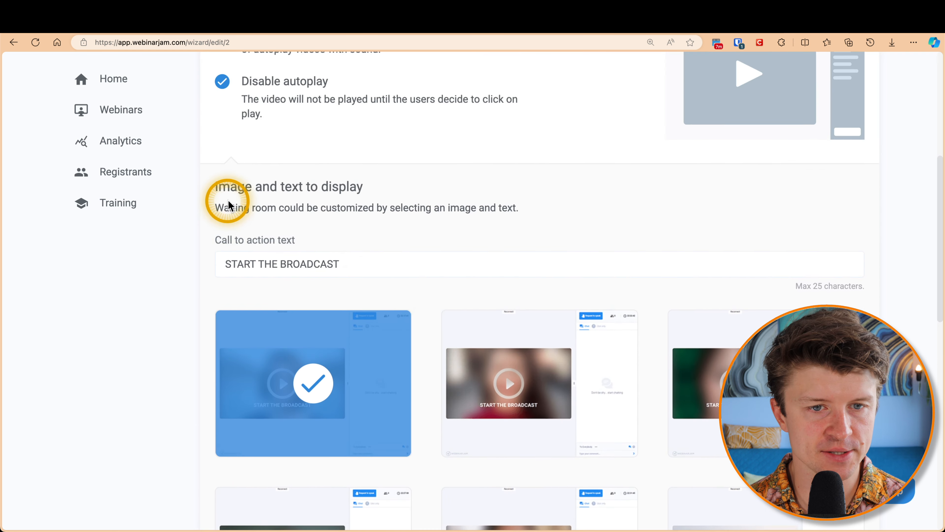
scroll(492, 222, down, 8)
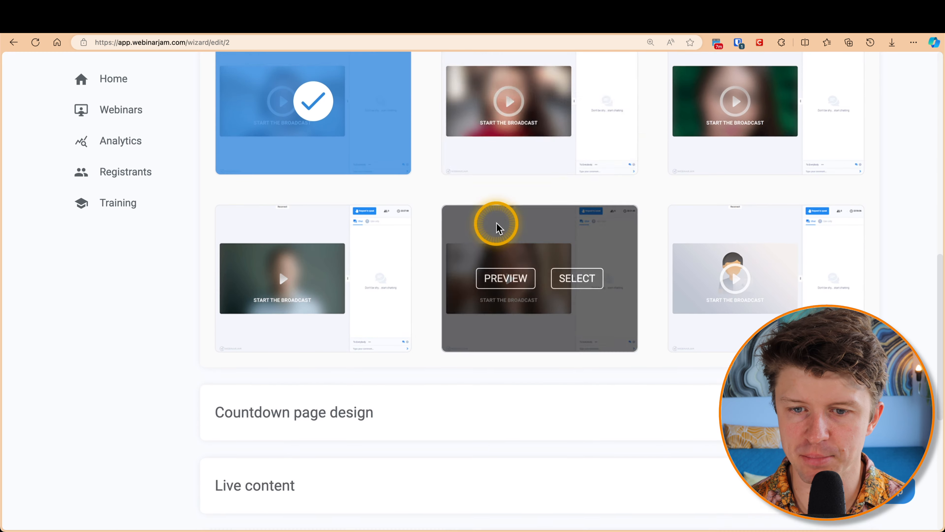
scroll(497, 226, up, 12)
scroll(664, 316, down, 2)
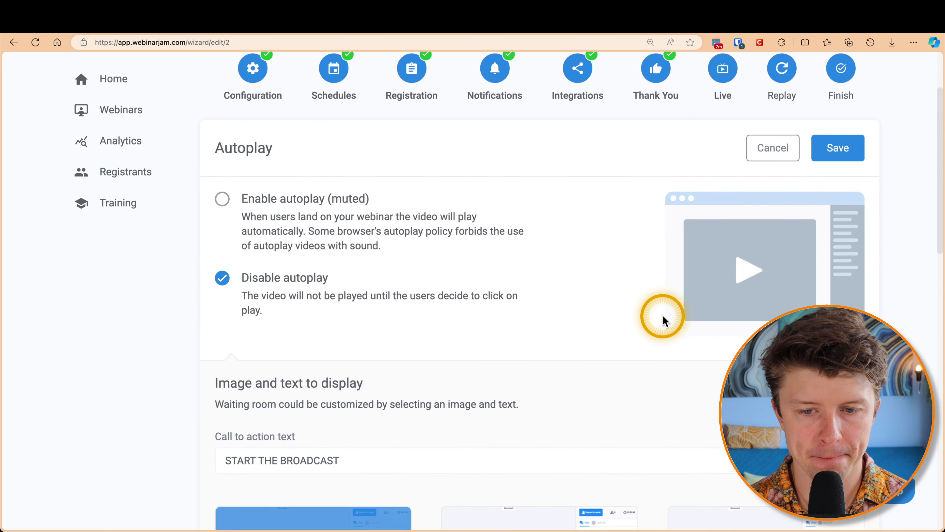
click(824, 144)
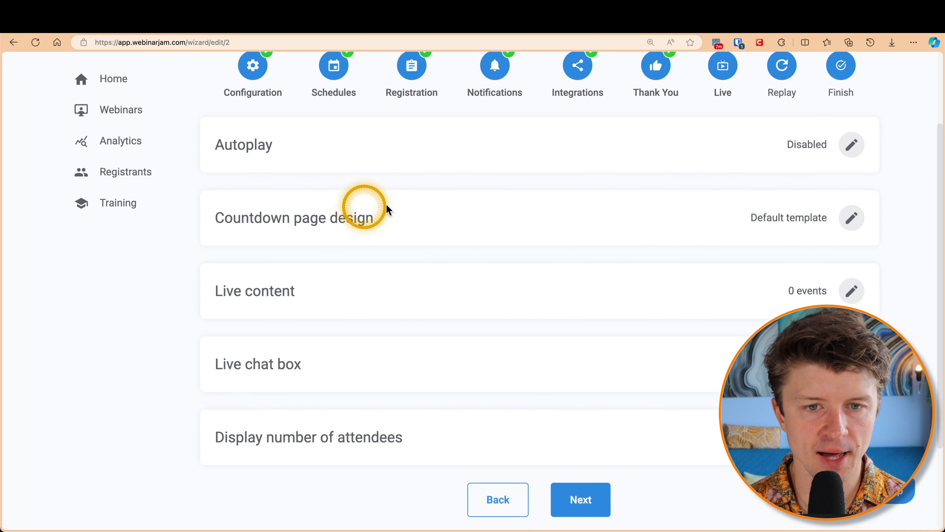
Browse the countdown page designs for the waiting page and save the preselected template
click(852, 217)
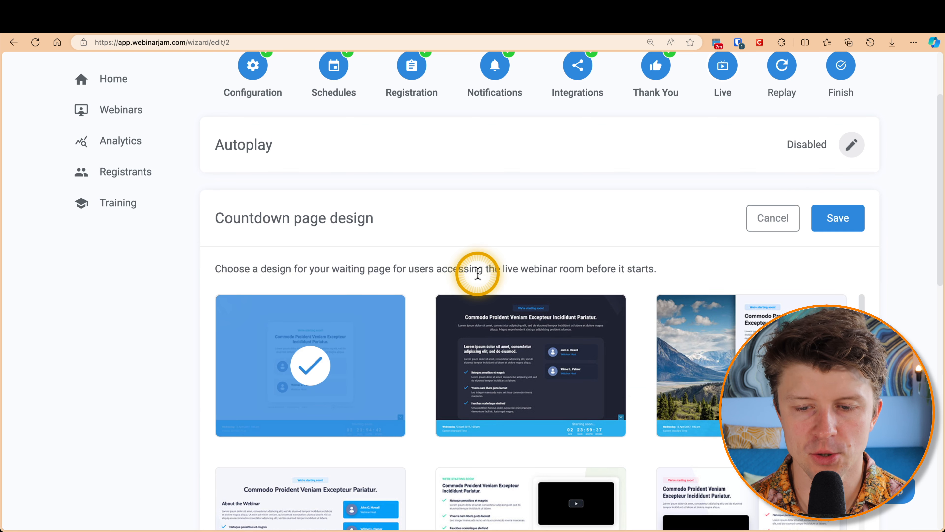
scroll(481, 268, down, 2)
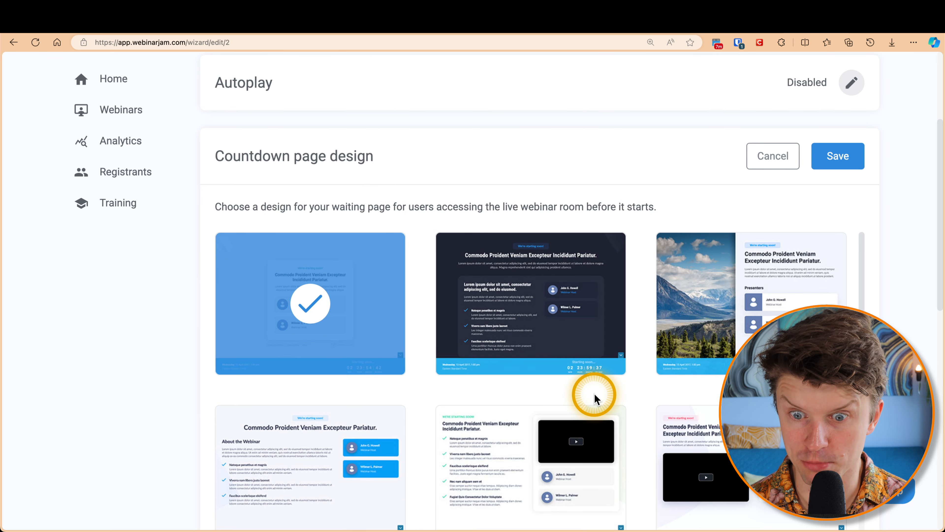
scroll(595, 389, down, 2)
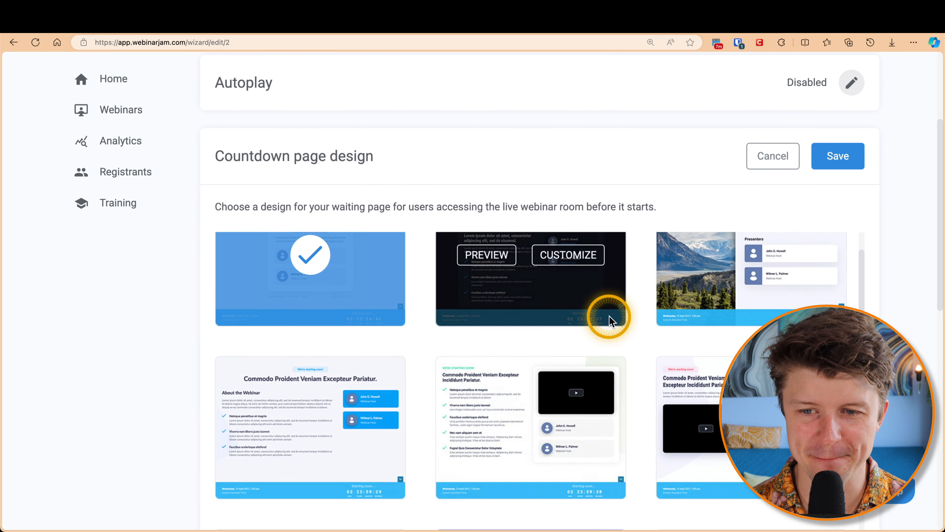
click(832, 157)
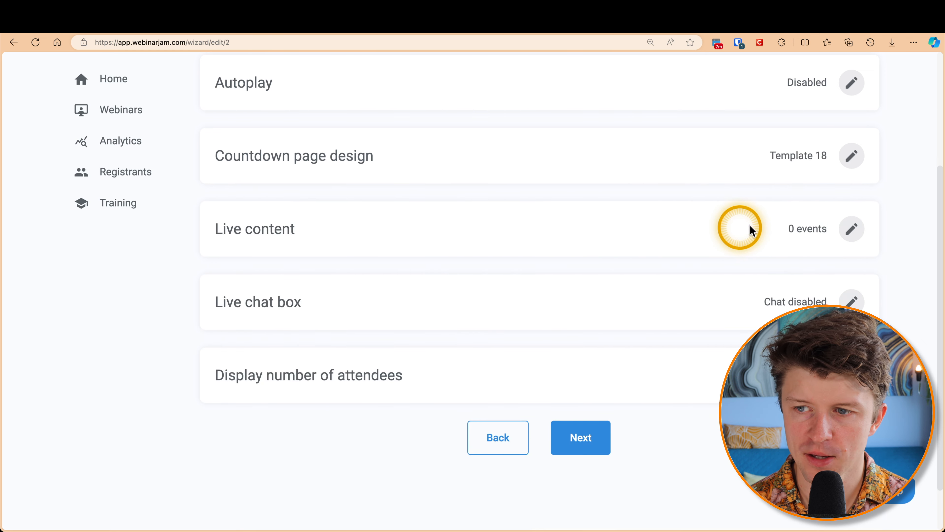
Examine the sticky message event form in the live content settings, close it and save without adding an event
click(858, 229)
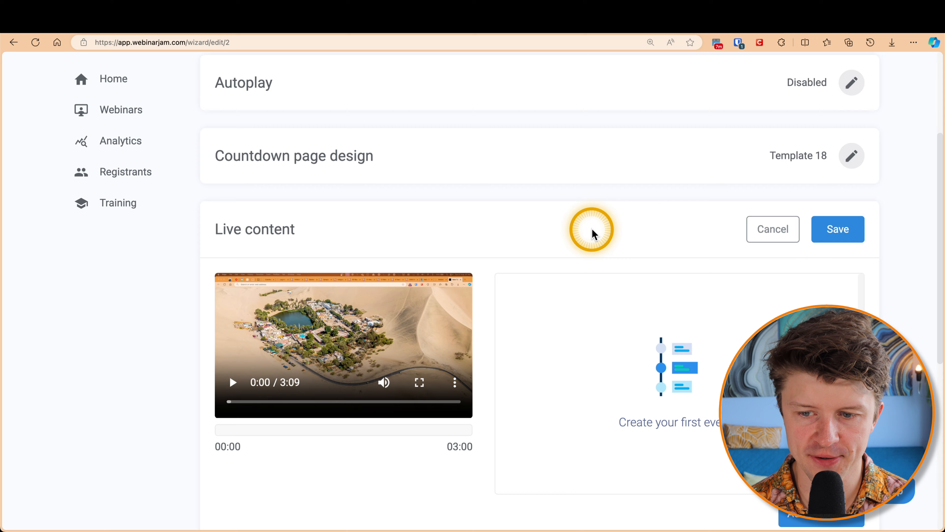
scroll(569, 326, down, 2)
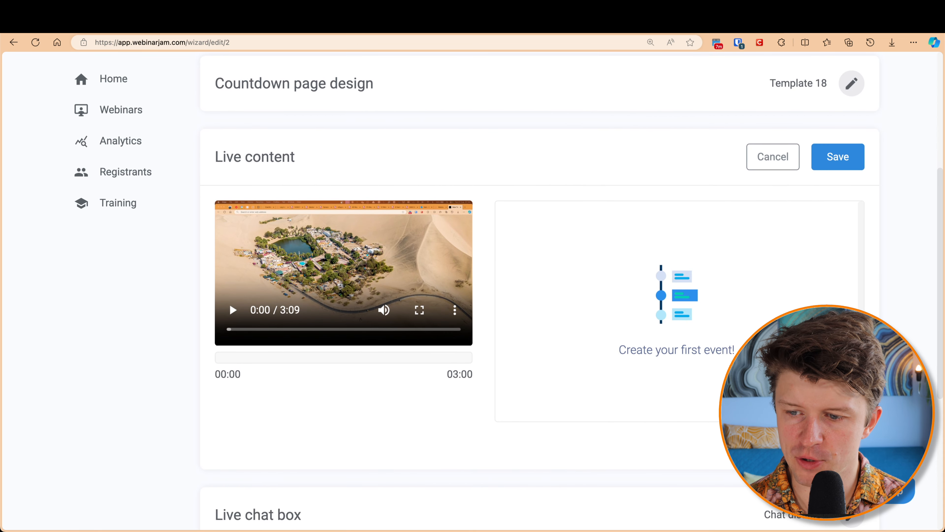
click(829, 441)
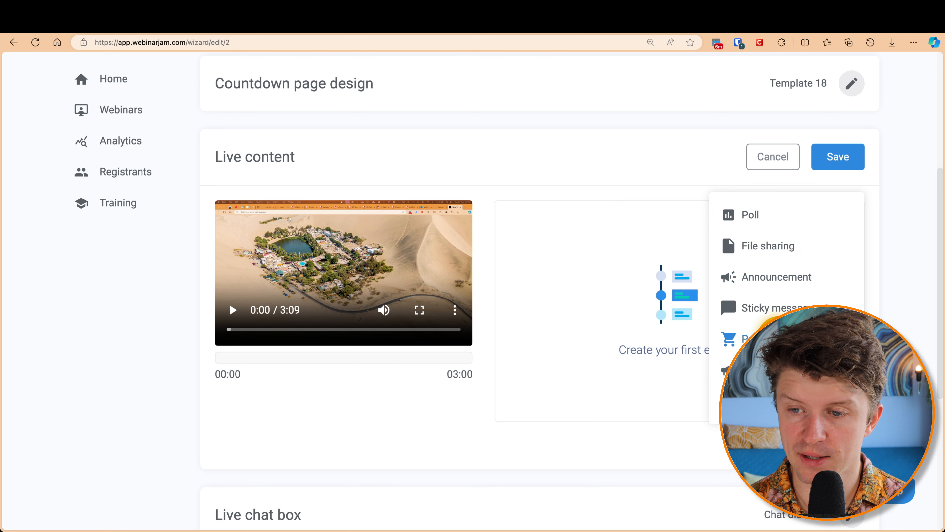
click(768, 316)
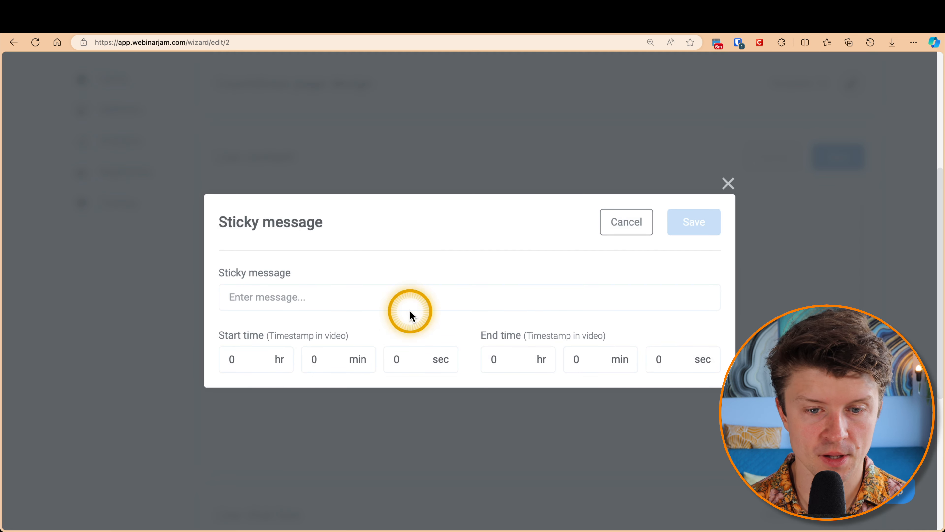
click(724, 180)
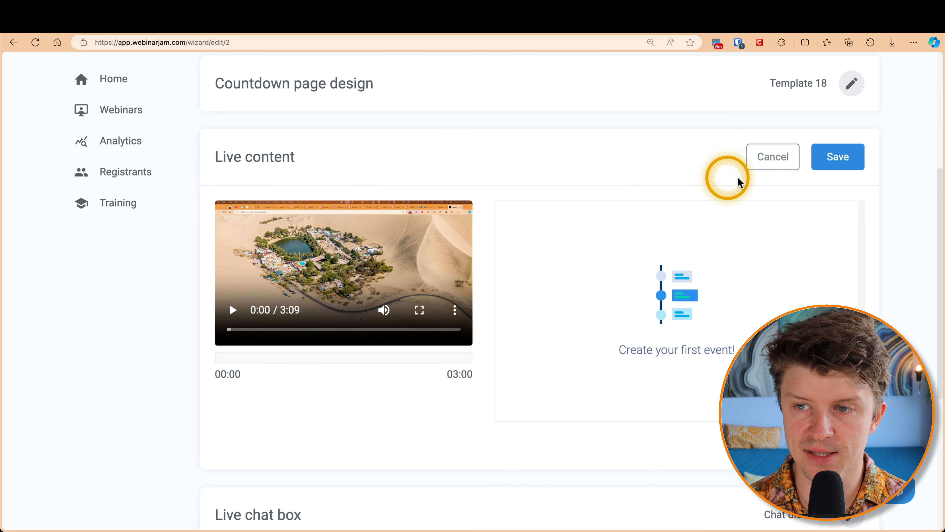
click(833, 160)
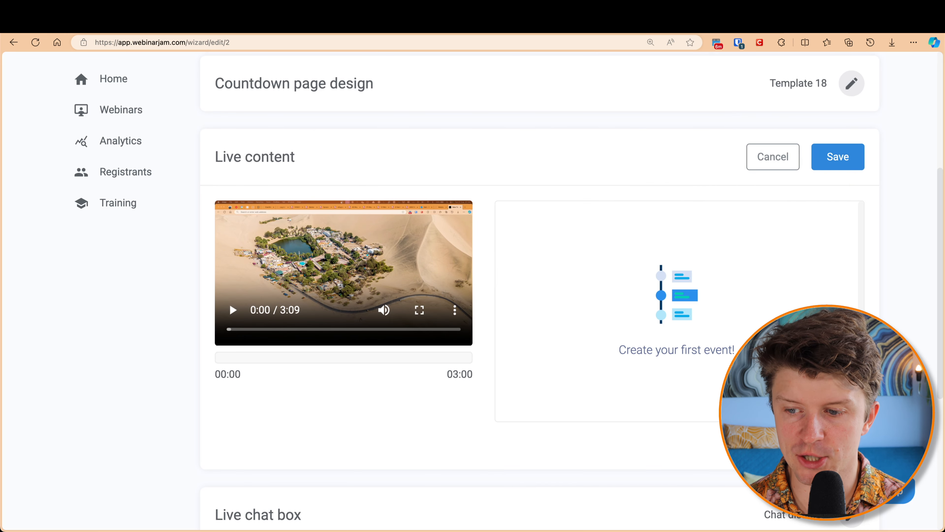
Reopen the live content settings, examine the product offer form, close it without adding an offer and save the live content without events
click(846, 188)
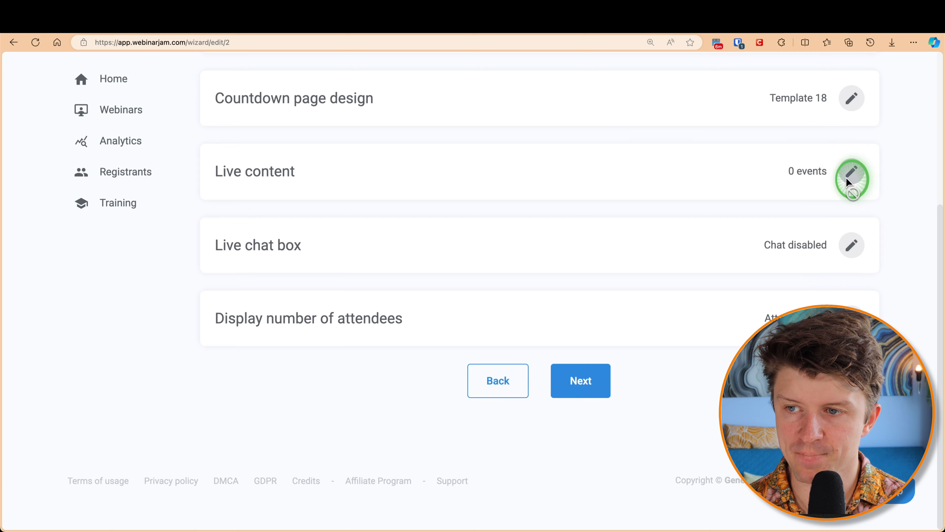
click(828, 456)
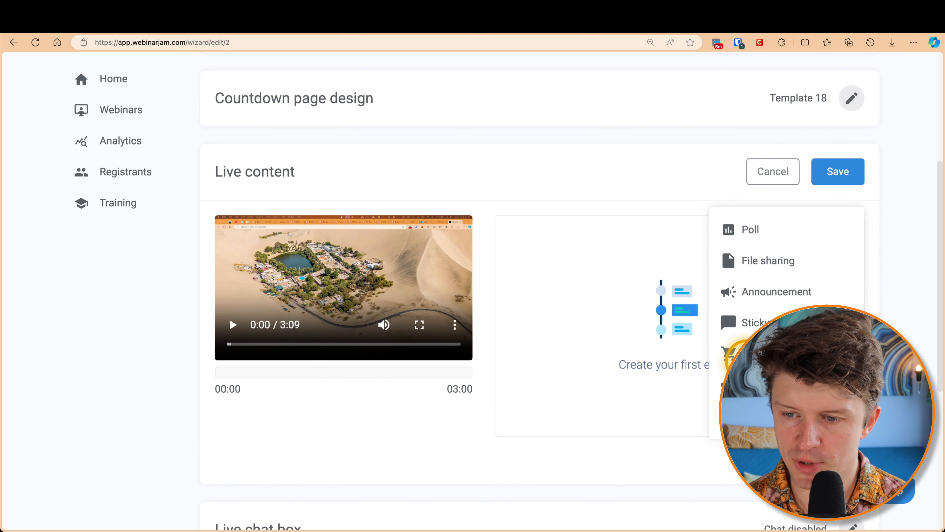
click(735, 354)
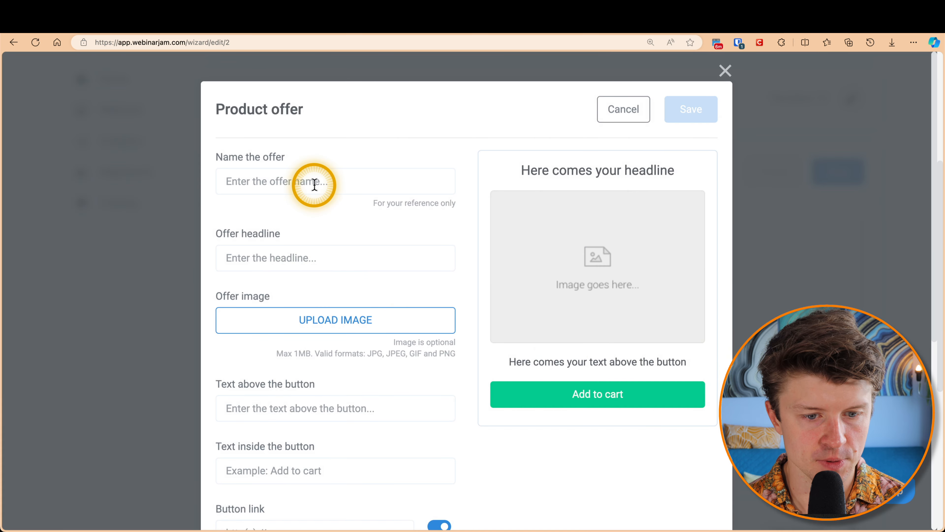
scroll(314, 184, down, 2)
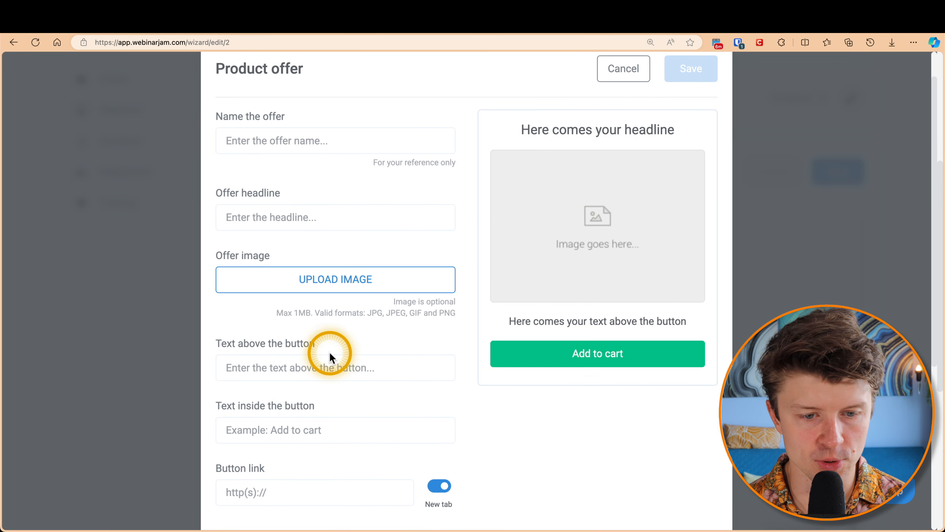
scroll(327, 359, down, 7)
scroll(364, 393, up, 8)
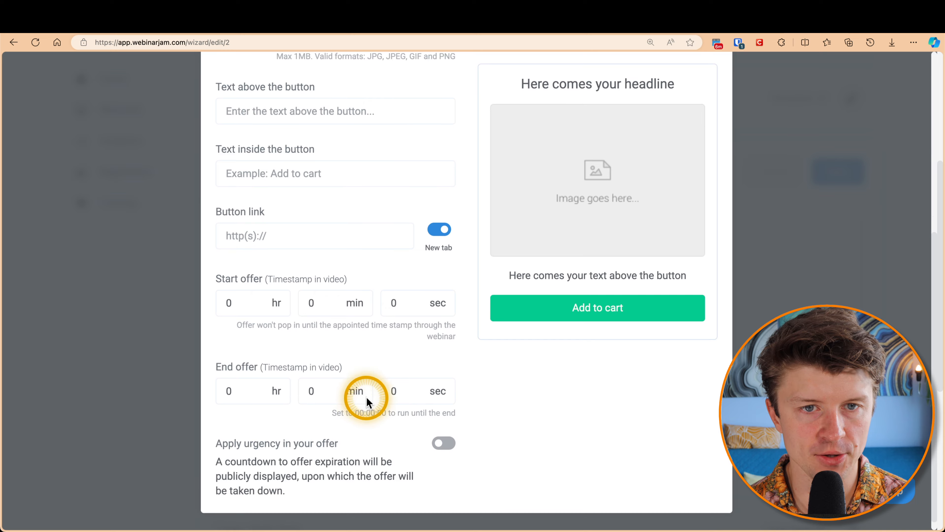
click(247, 512)
scroll(364, 293, up, 1)
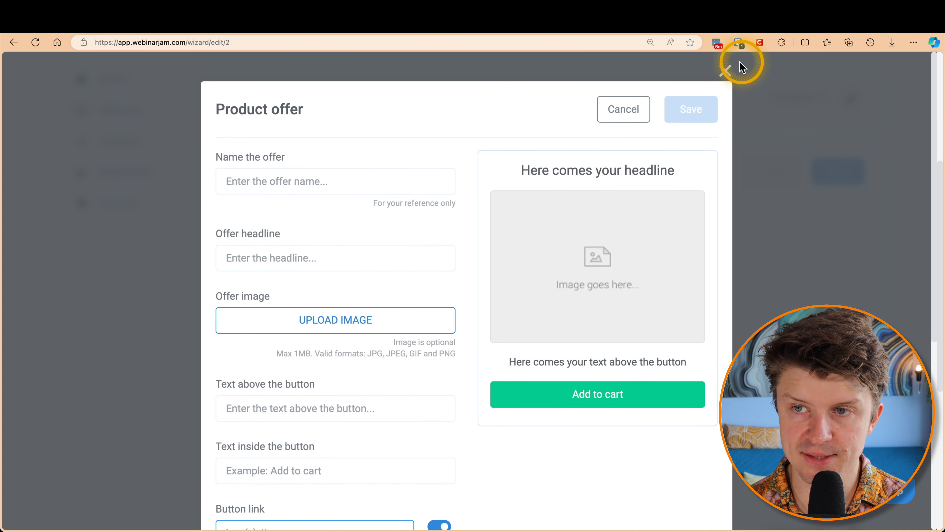
click(724, 70)
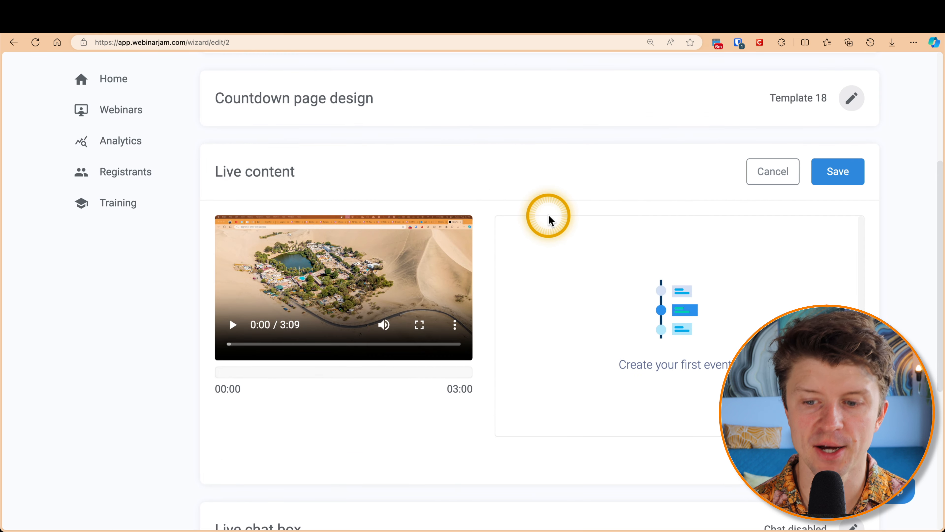
scroll(548, 215, down, 6)
scroll(672, 319, up, 11)
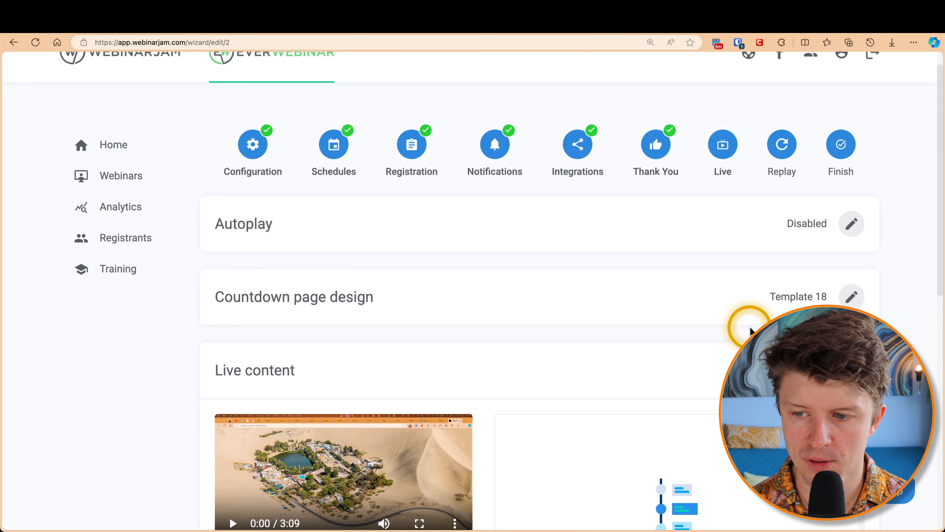
click(852, 370)
Enable live chat in the live chat box settings and examine its attendee visibility, comment saving and simulated chat line options
scroll(445, 394, down, 1)
scroll(445, 393, down, 3)
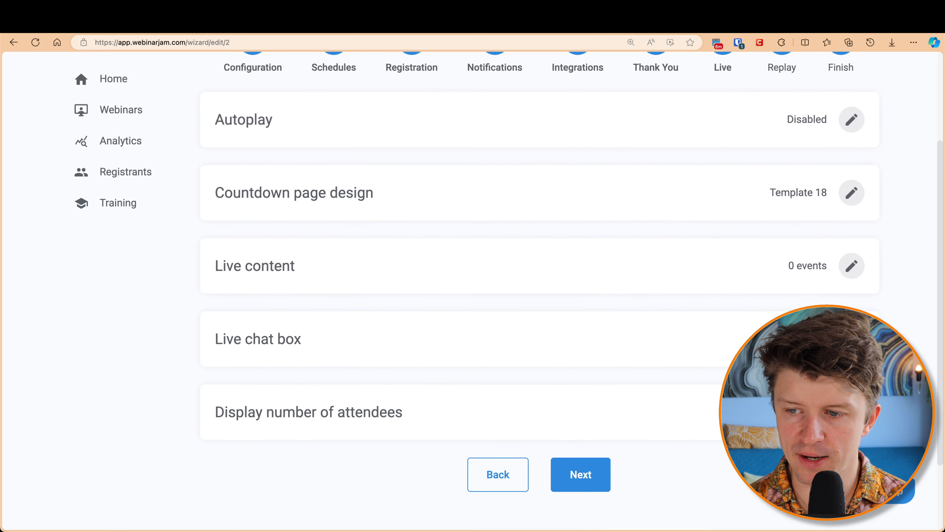
click(851, 339)
scroll(465, 321, down, 3)
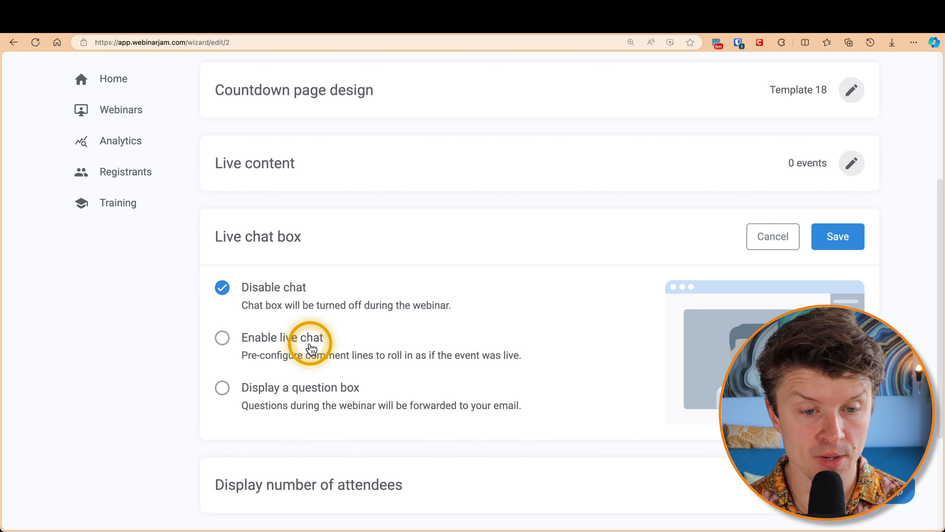
click(222, 338)
scroll(192, 352, down, 9)
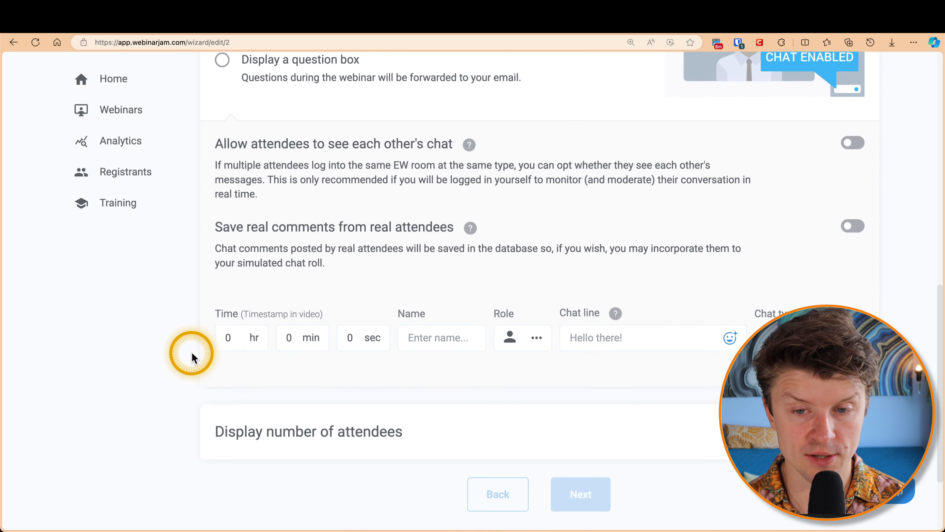
scroll(411, 341, up, 3)
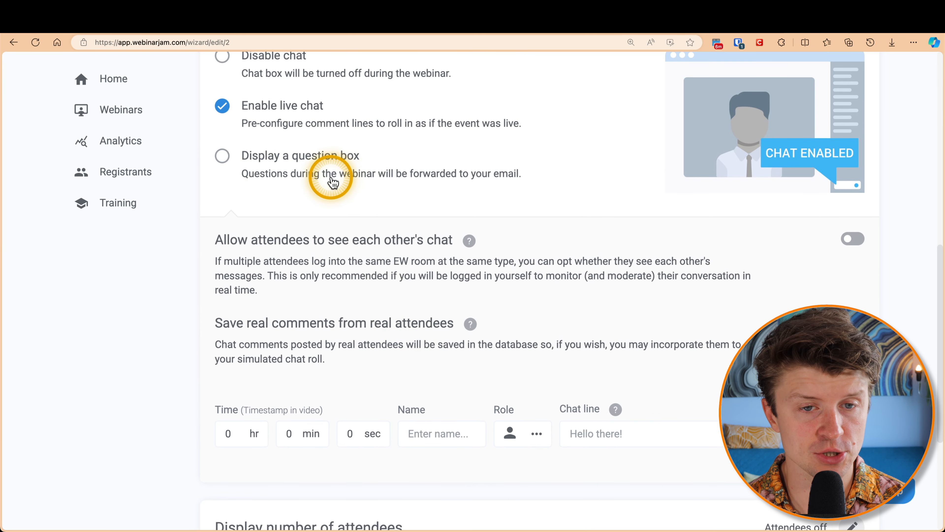
Set the live chat box to Disable chat and save it
scroll(217, 111, up, 1)
click(222, 79)
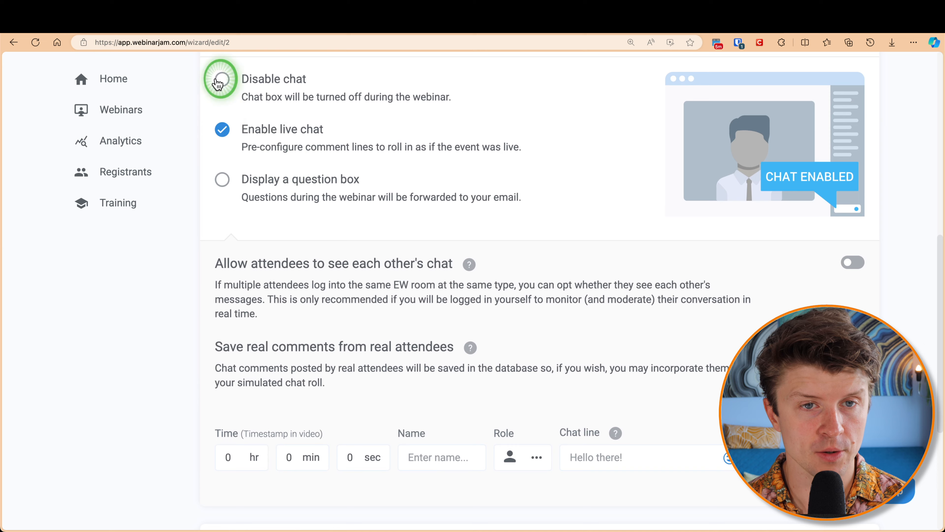
scroll(395, 250, up, 1)
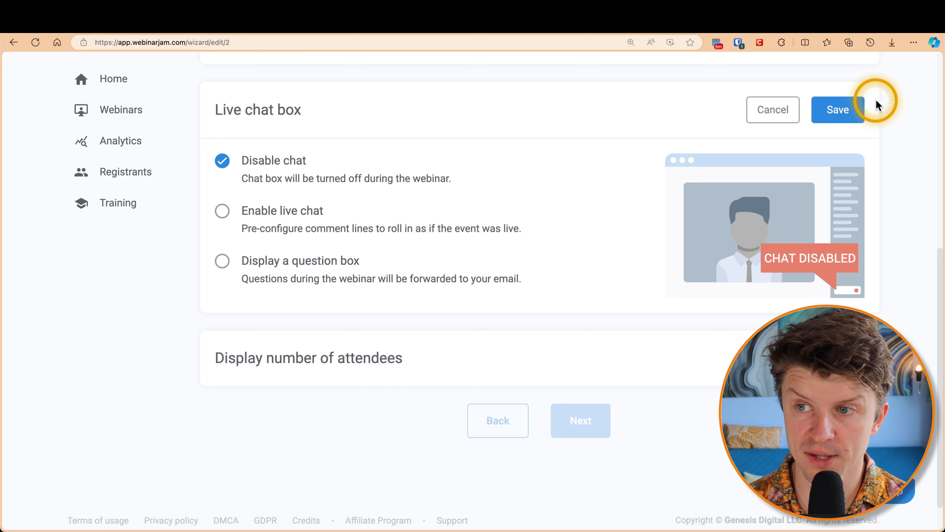
click(851, 109)
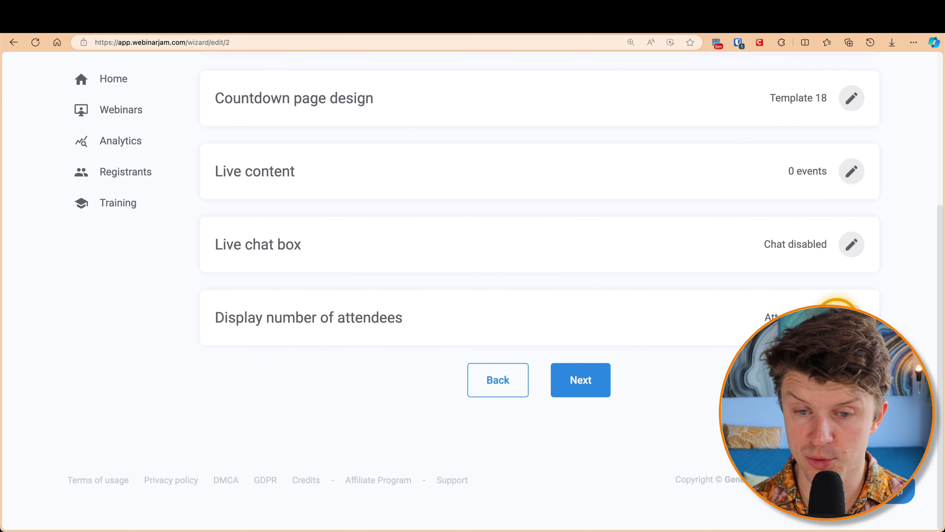
Review the attendee number options, save with "Don't display the attendee count" and continue to the Replay stage
click(852, 316)
scroll(457, 341, down, 4)
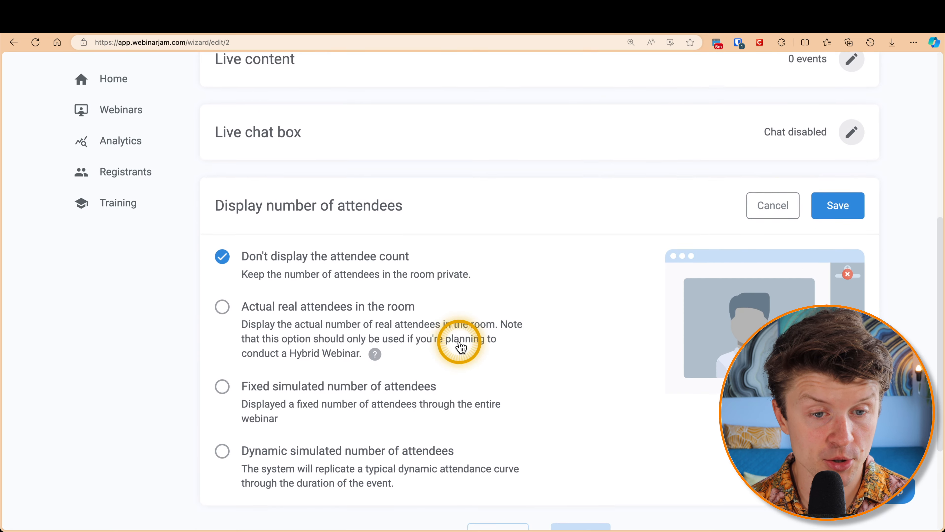
scroll(300, 224, down, 1)
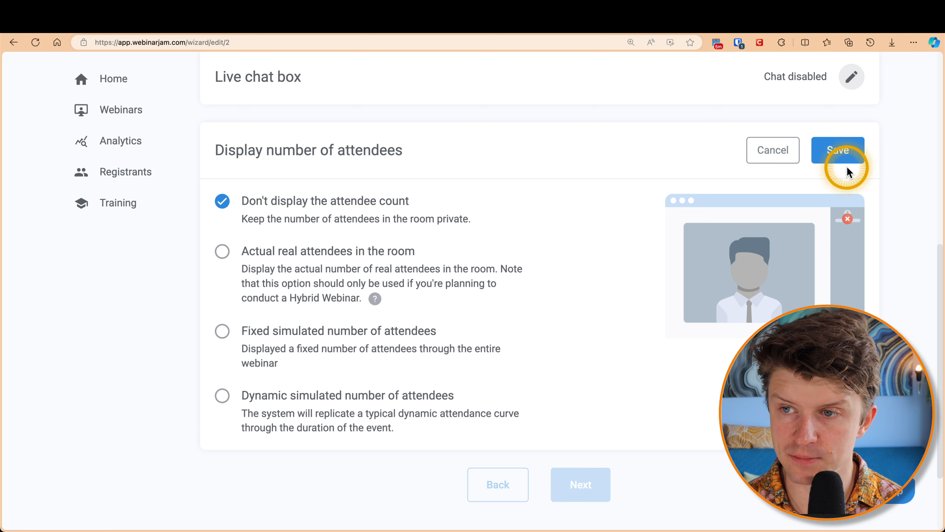
click(840, 156)
click(571, 389)
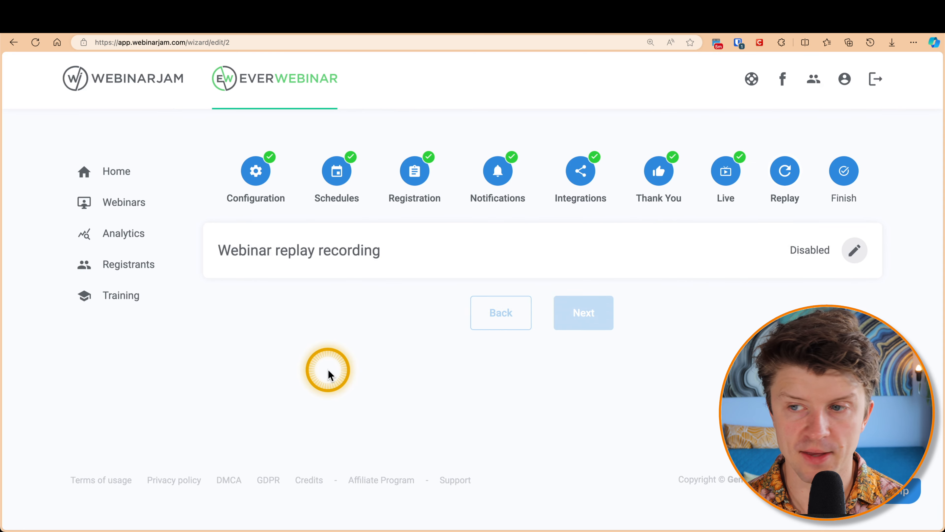